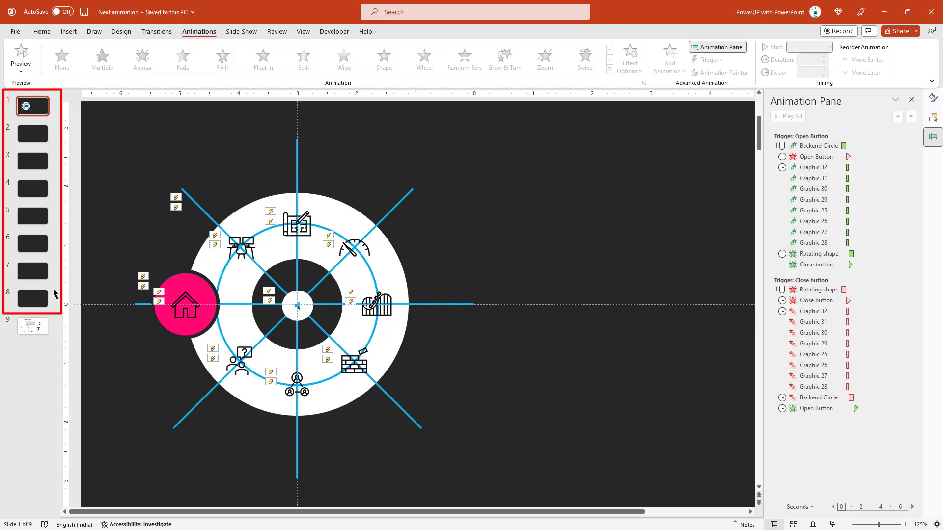
- Select the pink home icon on slide 1 and go to the Insert ribbon
click(190, 308)
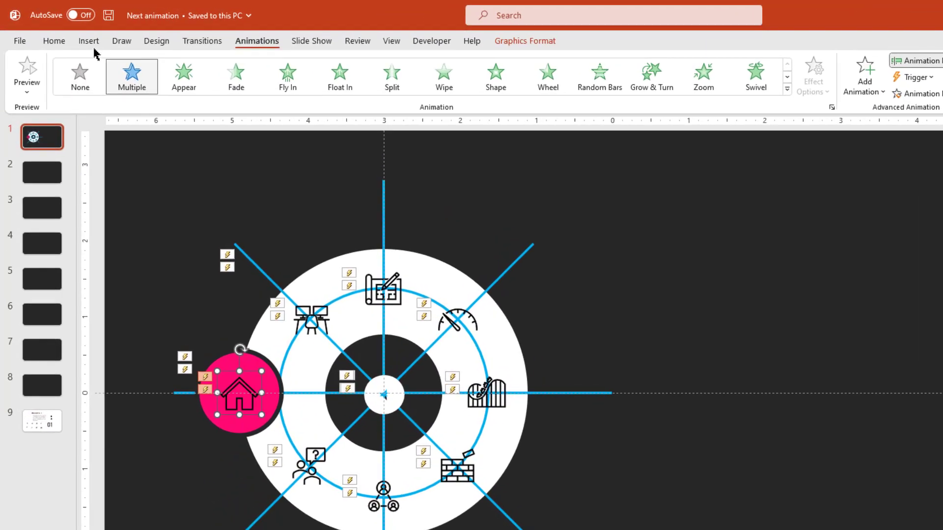
click(69, 31)
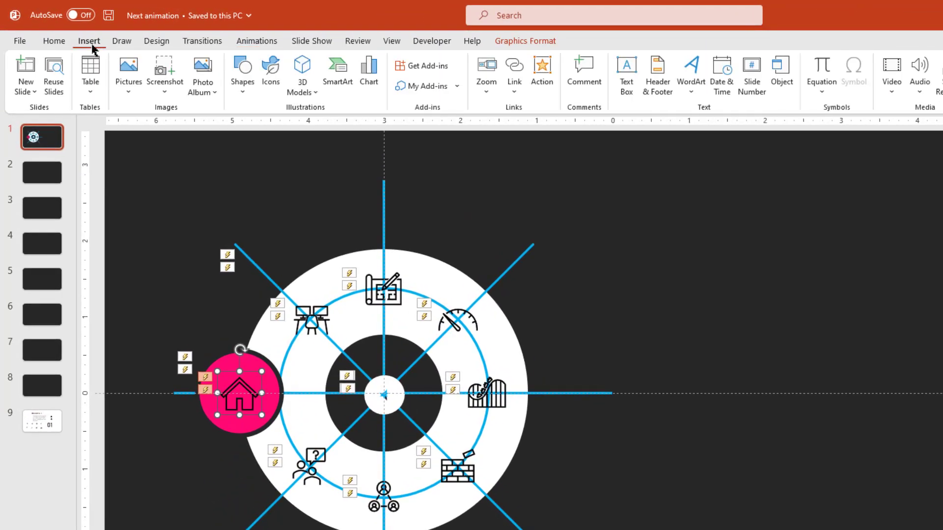
- Hyperlink the home icon to Slide 1 and the desk icon to Slide 2 via Action settings
click(544, 92)
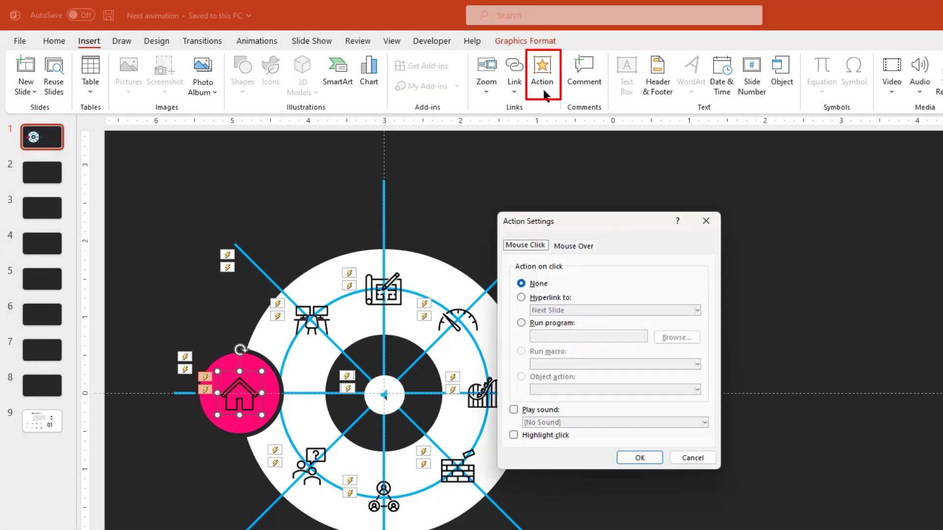
click(522, 297)
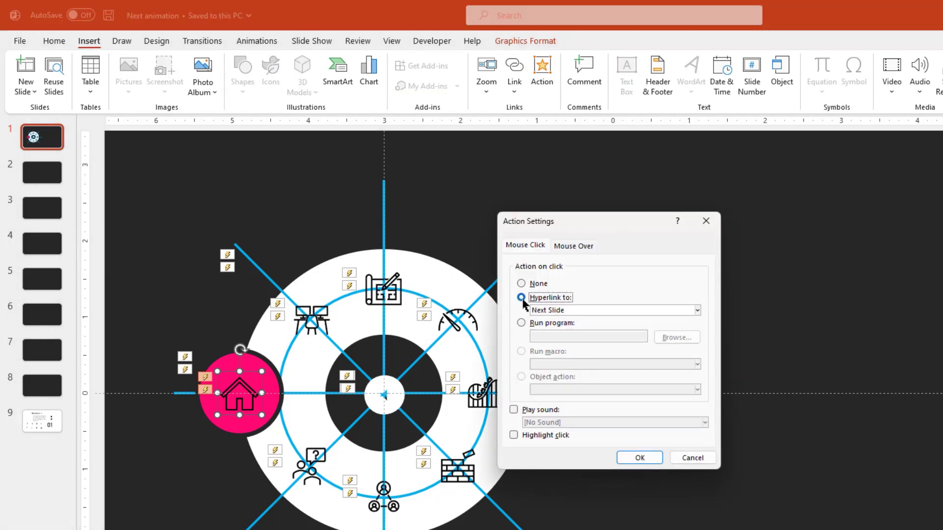
click(554, 310)
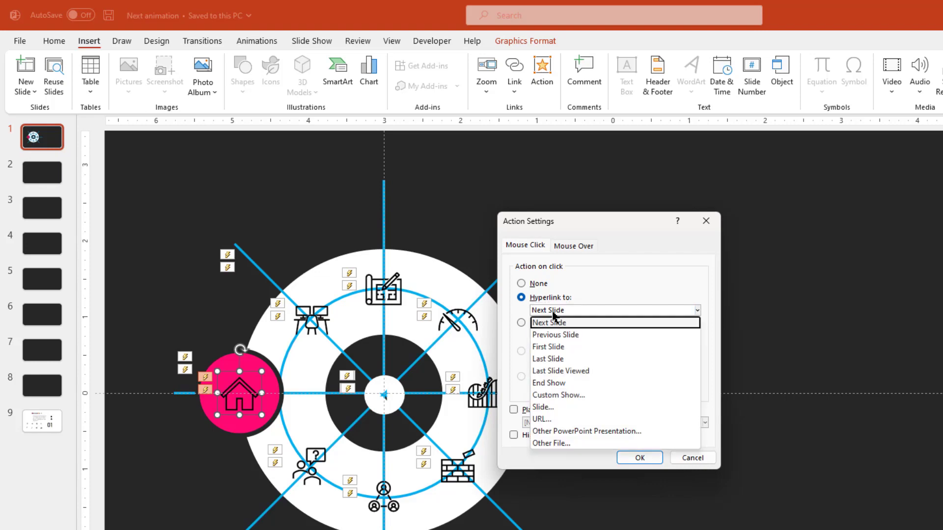
click(546, 407)
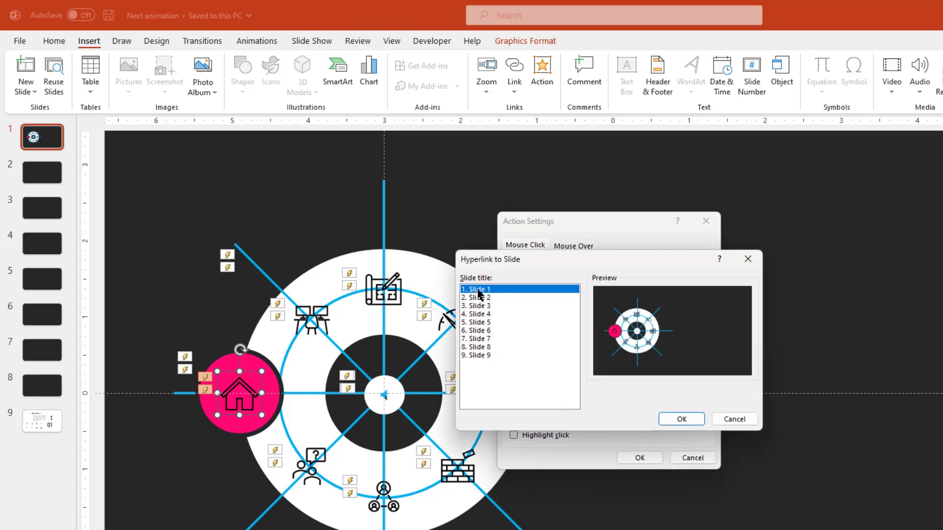
click(669, 419)
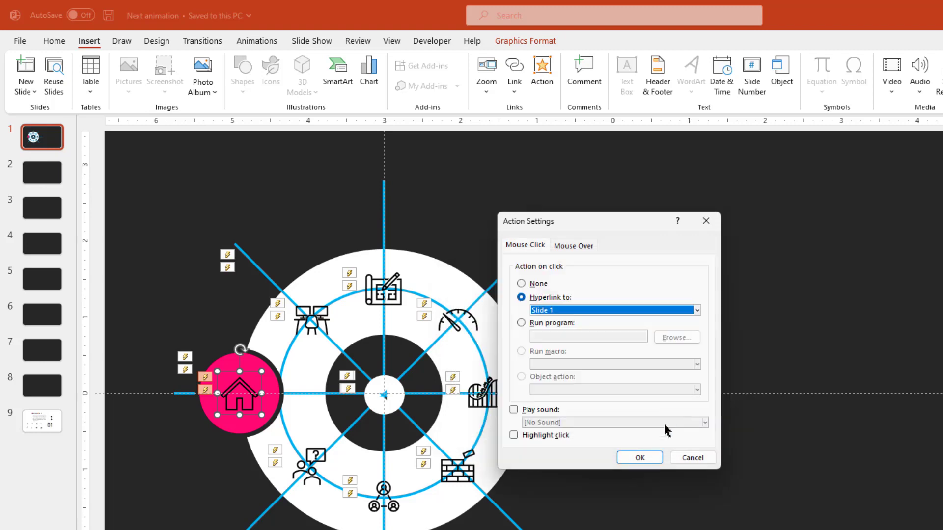
click(639, 458)
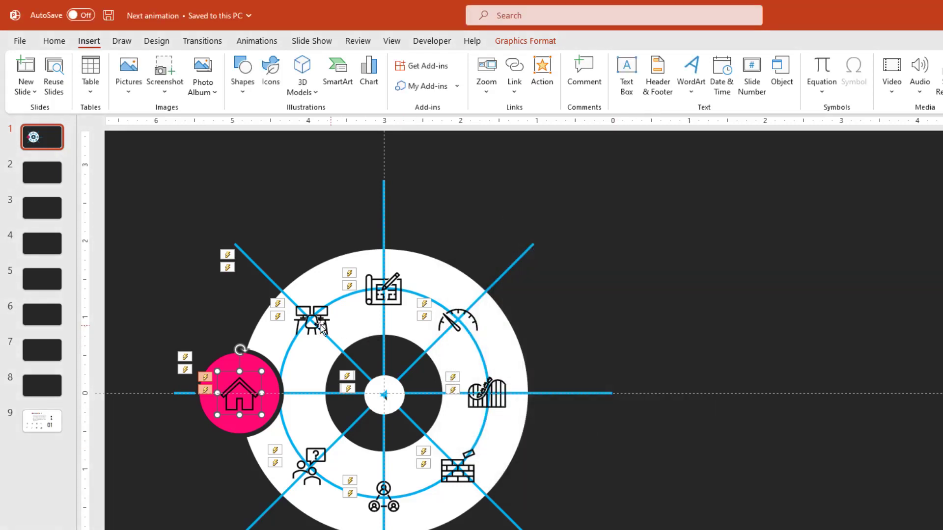
click(315, 324)
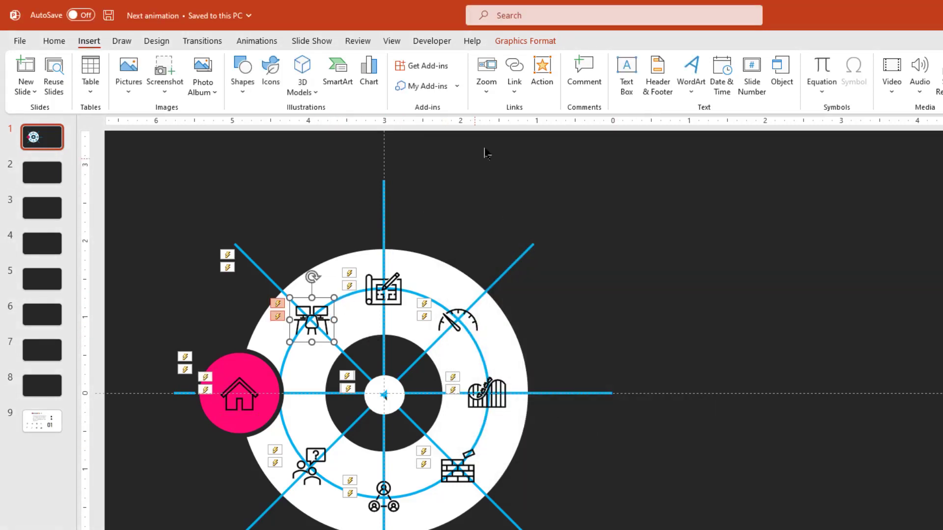
click(541, 88)
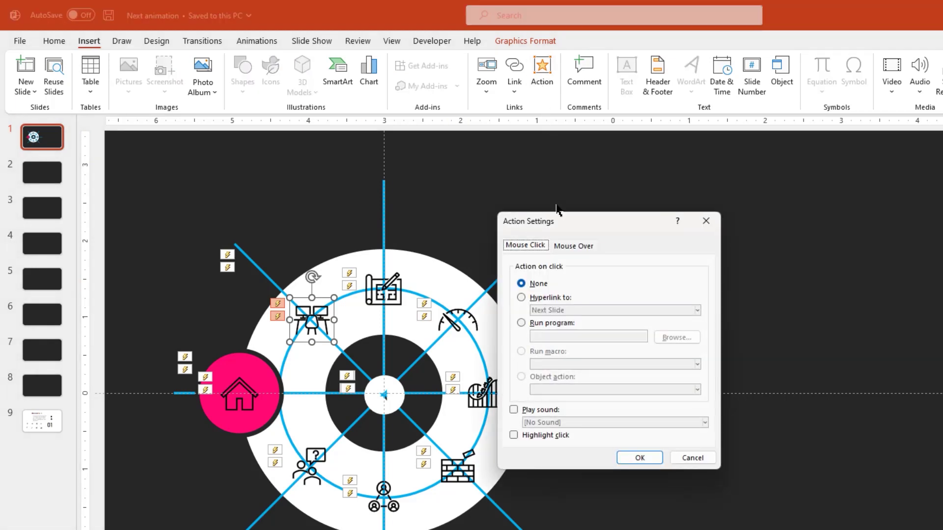
click(521, 297)
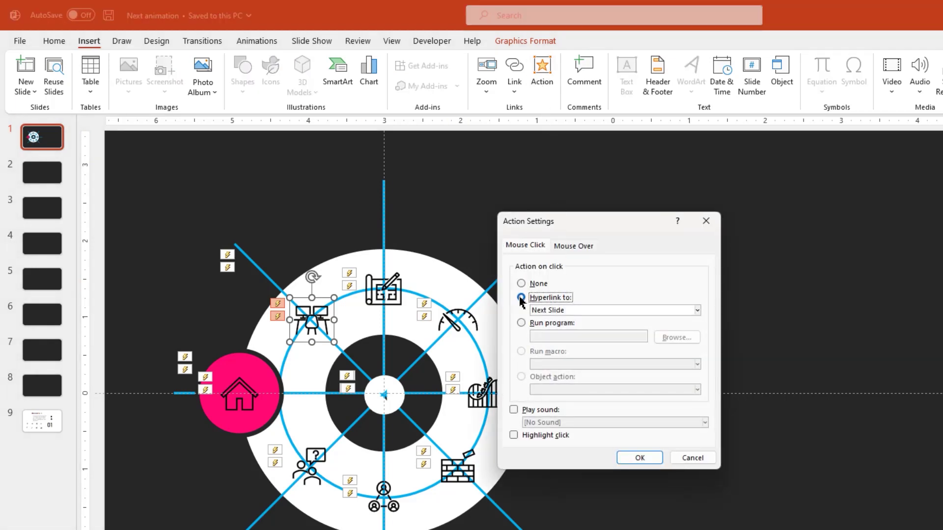
click(558, 311)
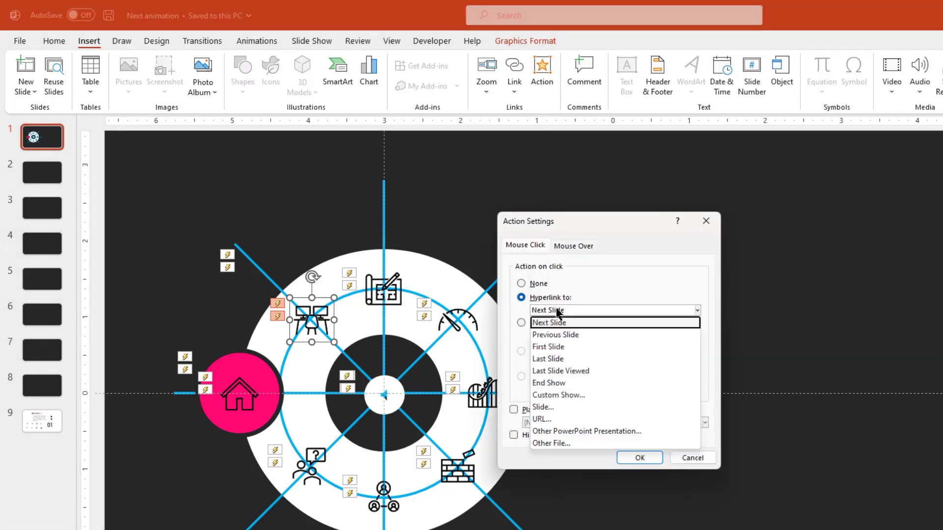
click(542, 407)
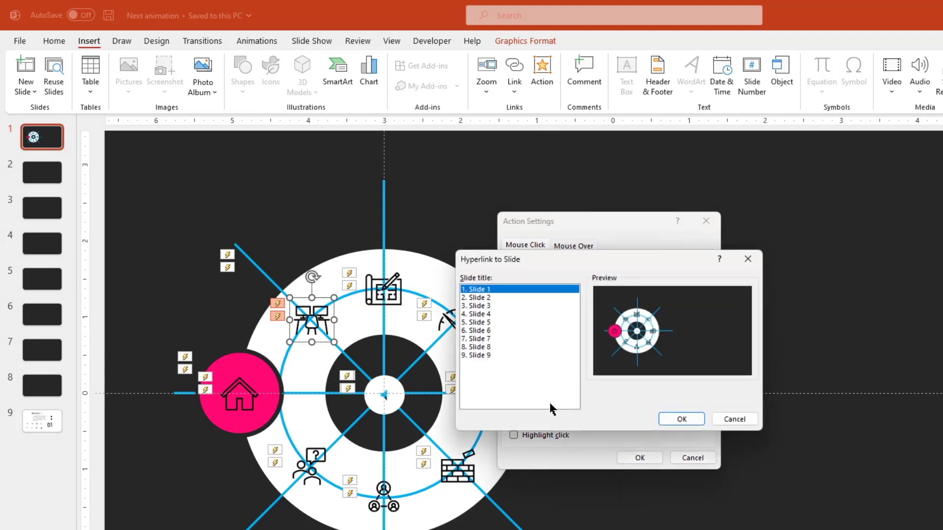
click(485, 298)
click(680, 419)
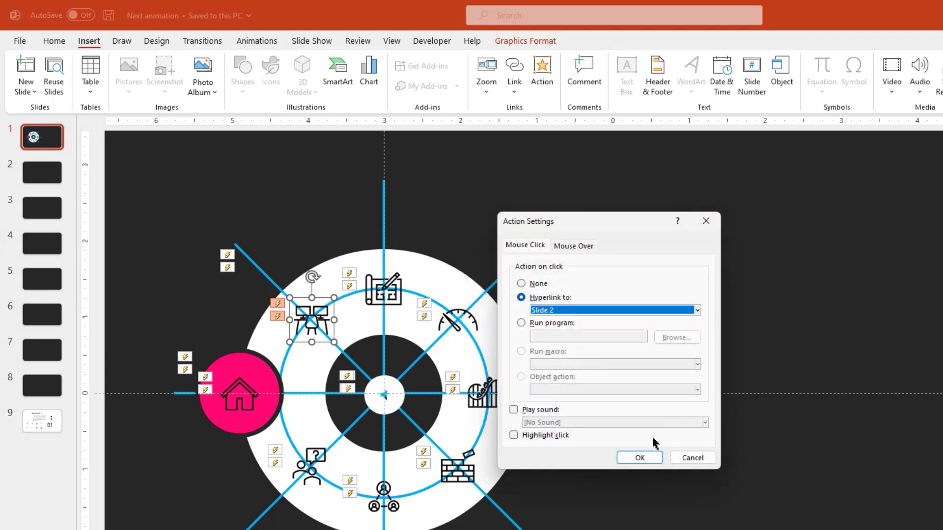
click(640, 458)
- Hyperlink the blueprint icon to Slide 3 and the speedometer icon to Slide 4
click(393, 295)
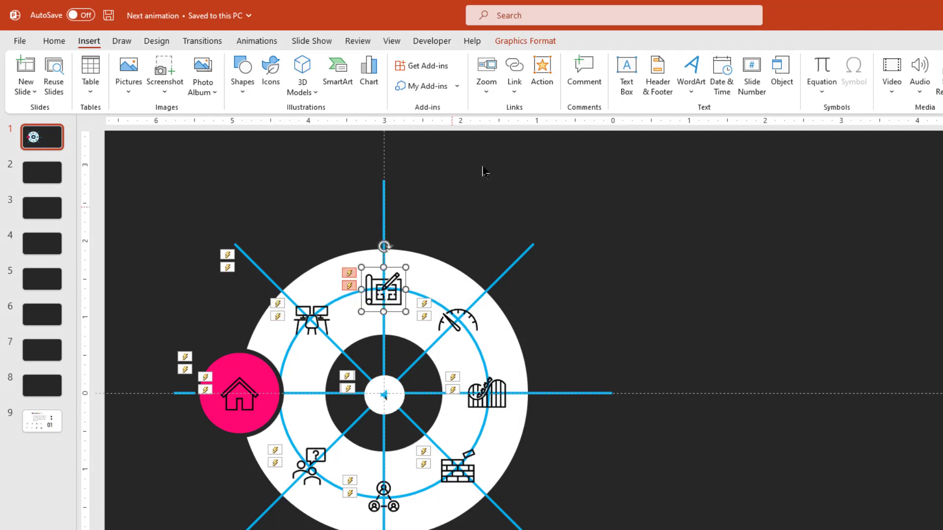
click(541, 74)
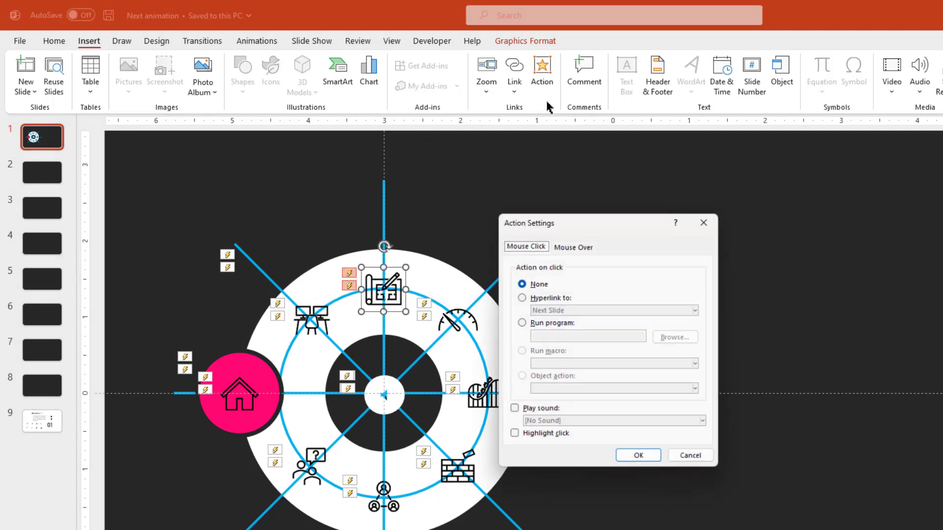
click(542, 298)
click(558, 310)
click(543, 406)
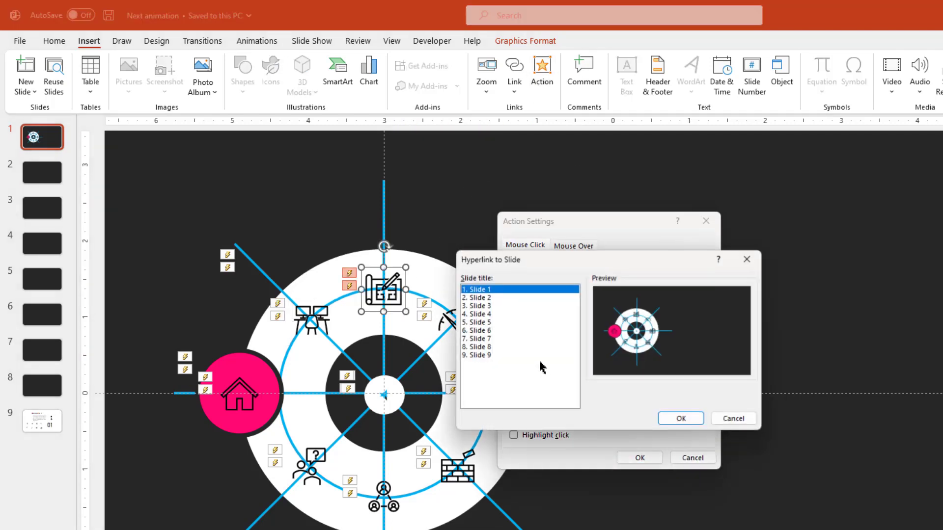
click(488, 306)
click(682, 420)
click(640, 458)
click(458, 322)
click(541, 74)
click(541, 297)
click(558, 310)
click(542, 408)
click(491, 315)
click(682, 420)
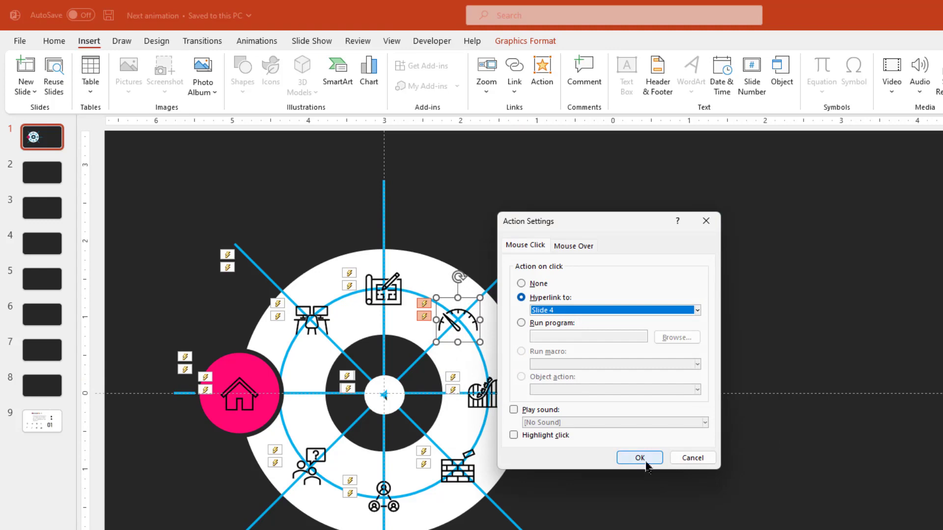
click(641, 458)
- Hyperlink the roller-coaster icon to Slide 5 and the brick-wall icon to Slide 6
click(481, 393)
click(541, 73)
click(542, 298)
click(558, 310)
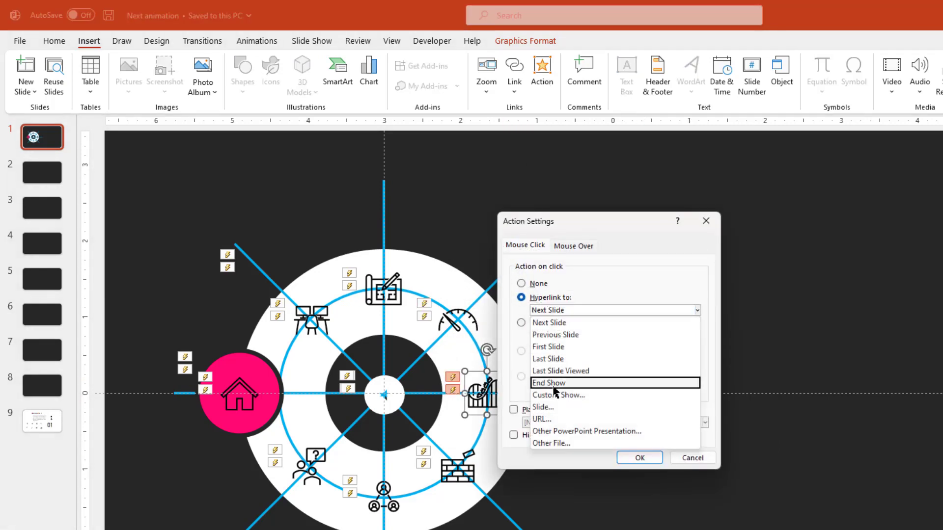
click(542, 407)
click(511, 320)
click(682, 420)
click(640, 458)
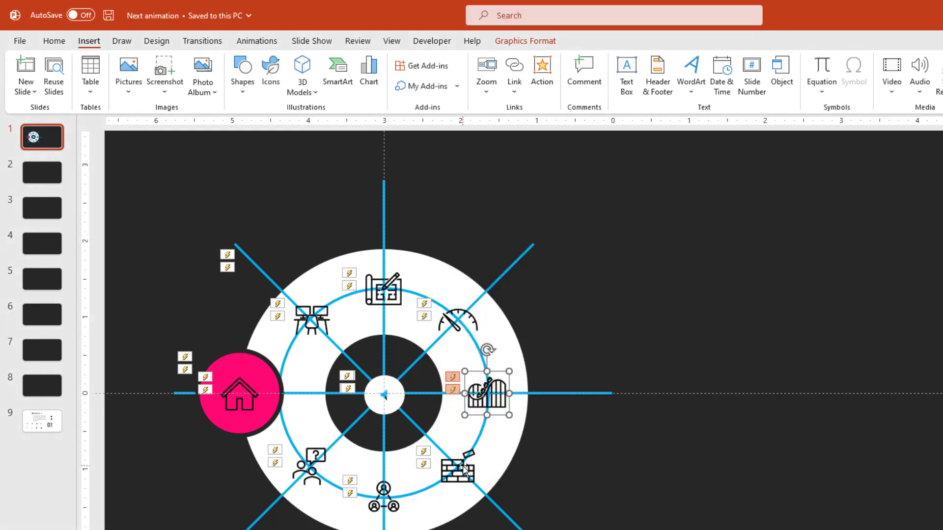
click(464, 469)
click(542, 74)
click(541, 297)
click(558, 310)
click(540, 407)
click(492, 330)
click(663, 419)
click(640, 458)
- Hyperlink the people icon to Slide 7 and the question-mark icon to Slide 8, then select all
click(384, 496)
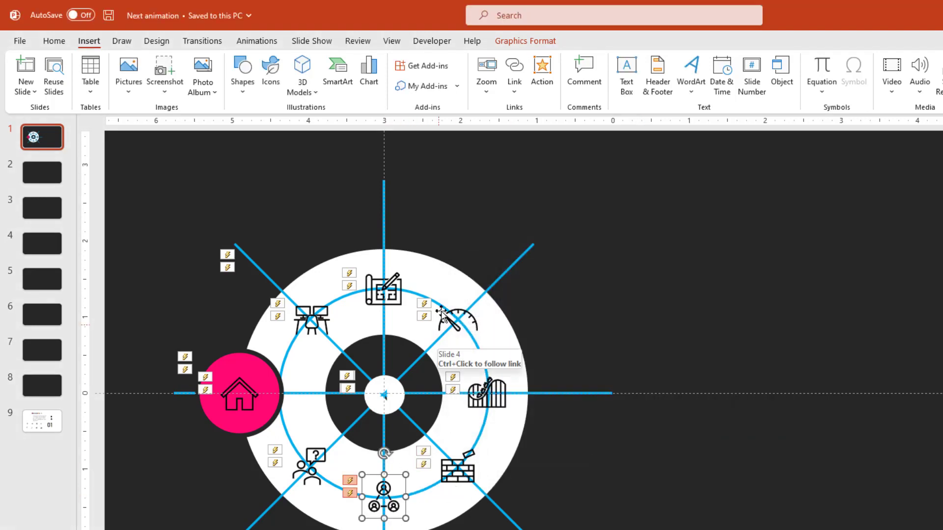
click(542, 74)
click(535, 297)
click(558, 310)
click(541, 406)
click(479, 339)
click(680, 419)
click(640, 458)
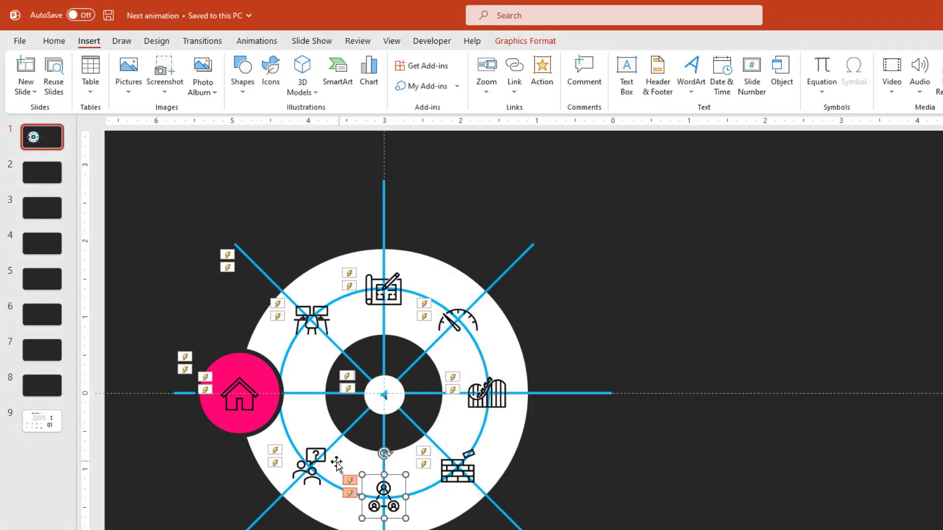
click(328, 466)
click(542, 74)
click(535, 297)
click(558, 310)
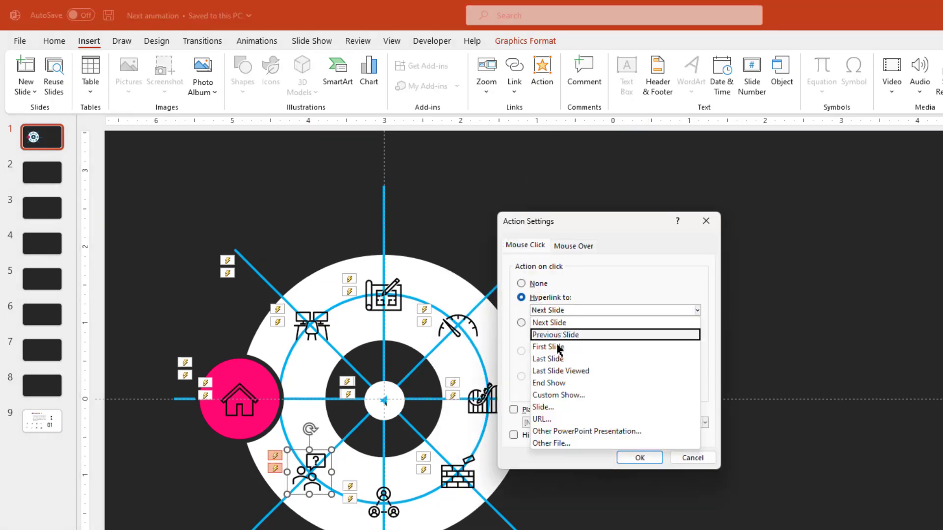
click(542, 407)
click(491, 351)
click(680, 419)
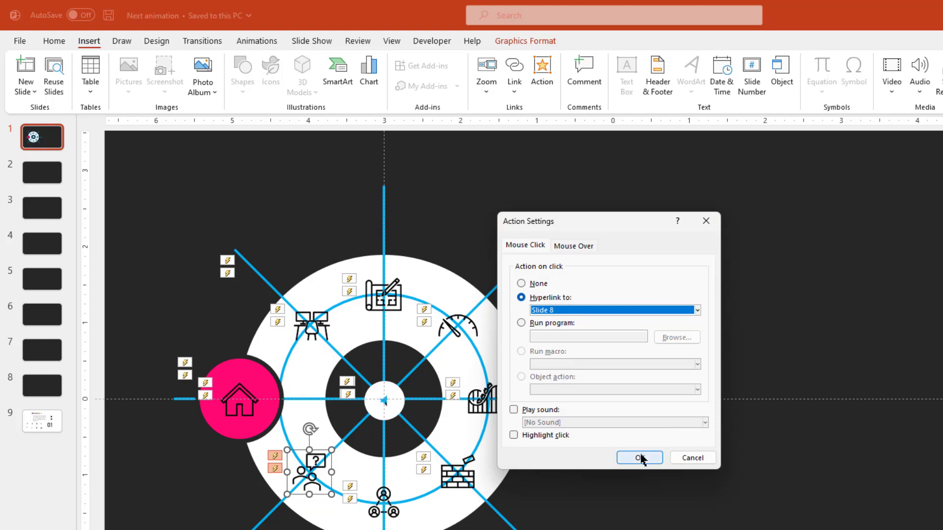
click(640, 458)
click(680, 479)
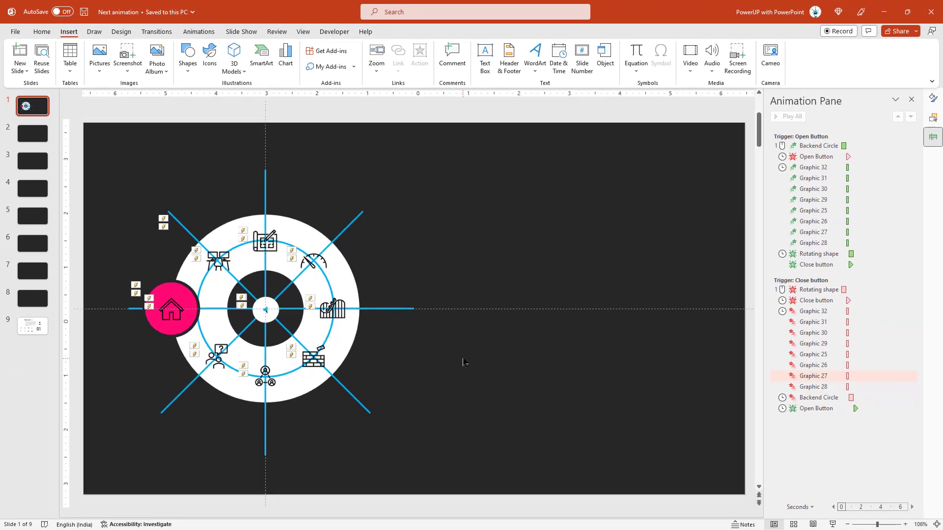
key(ctrl+a)
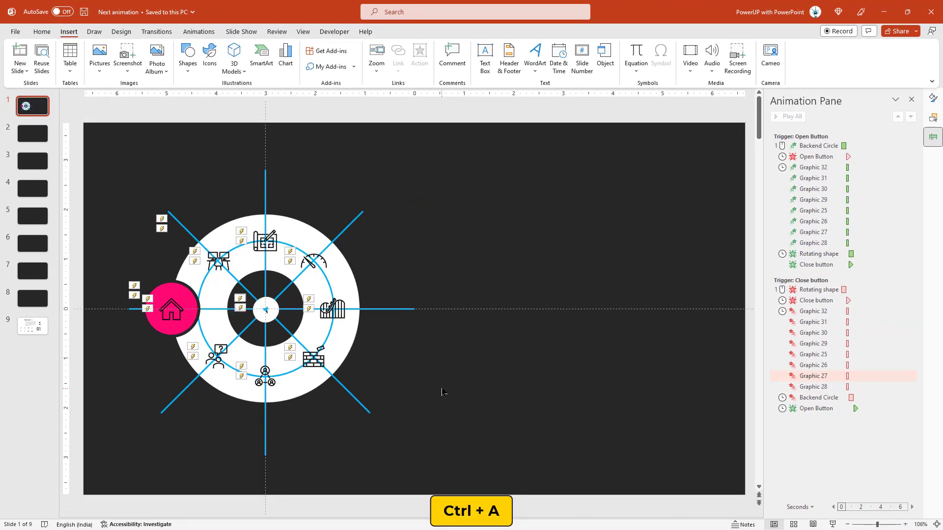
- Copy the whole slide 1 menu onto slide 2 and select its pink home circle group
key(ctrl+c)
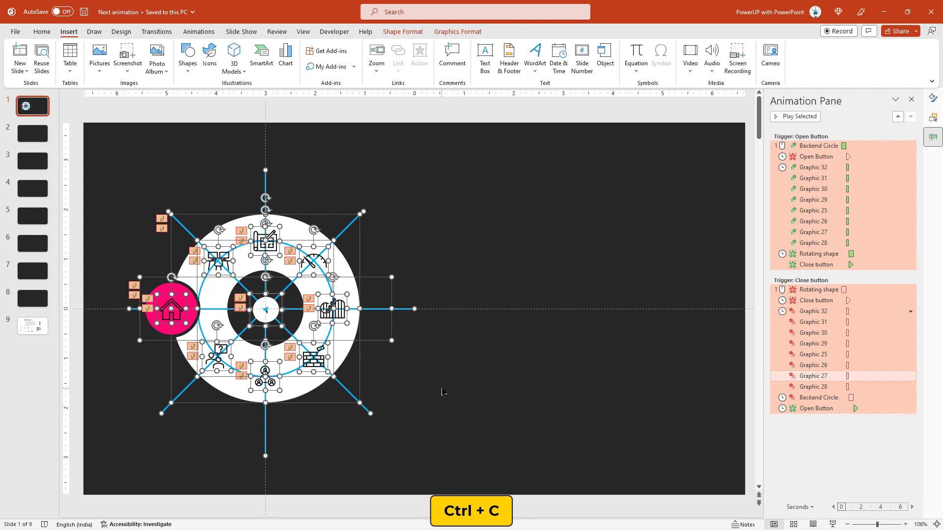
key(Page_Down)
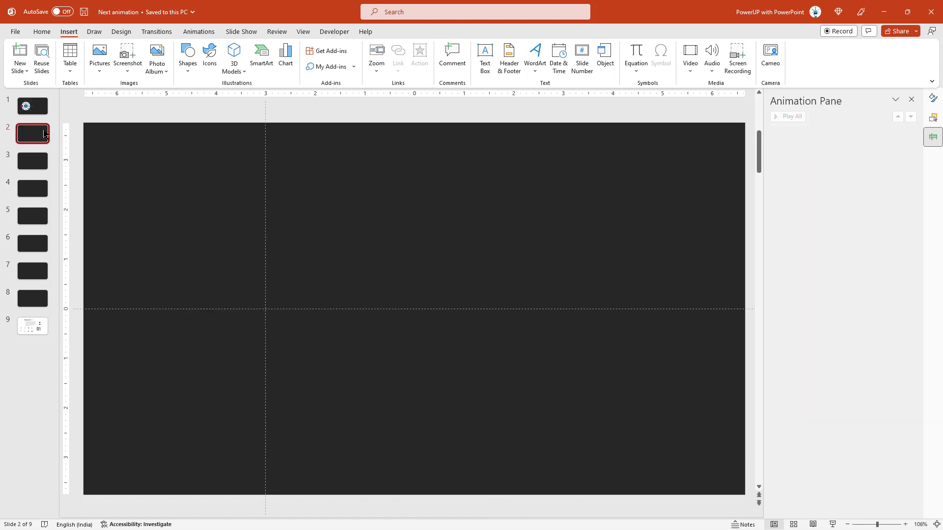
key(ctrl+v)
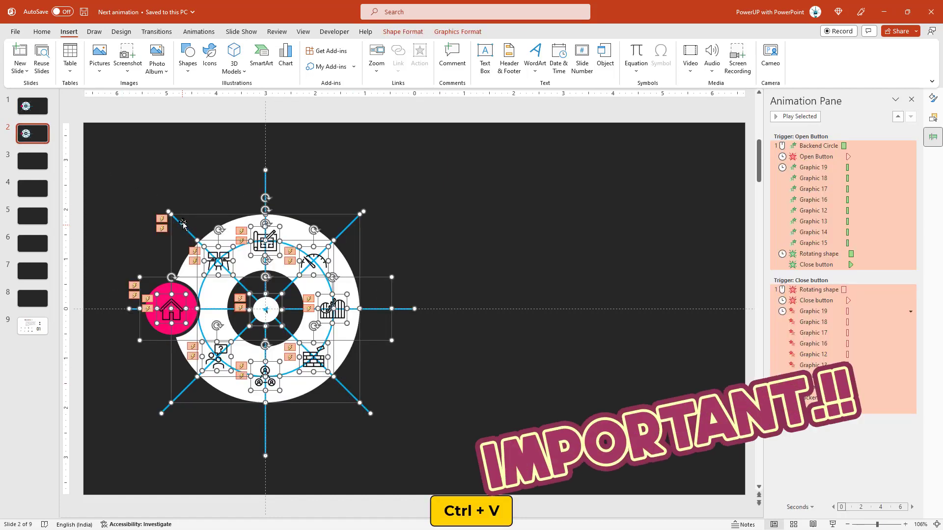
click(220, 179)
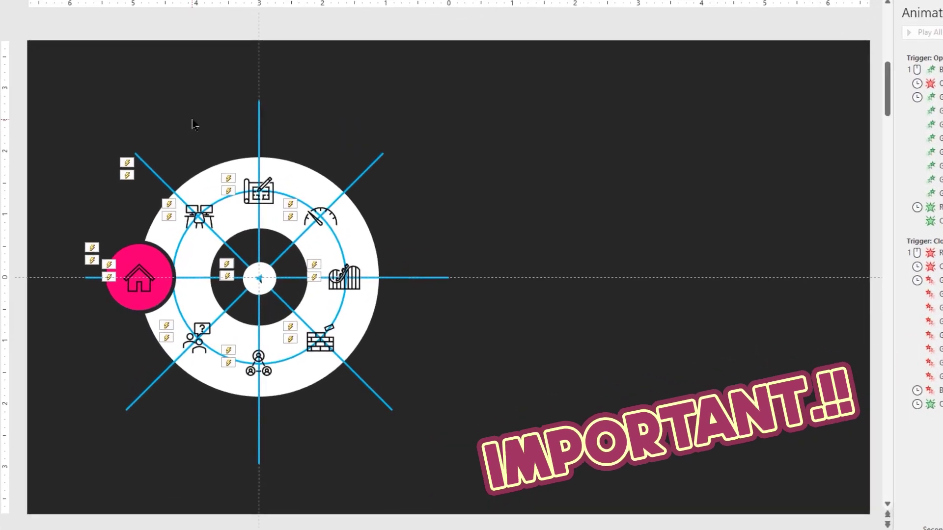
click(123, 269)
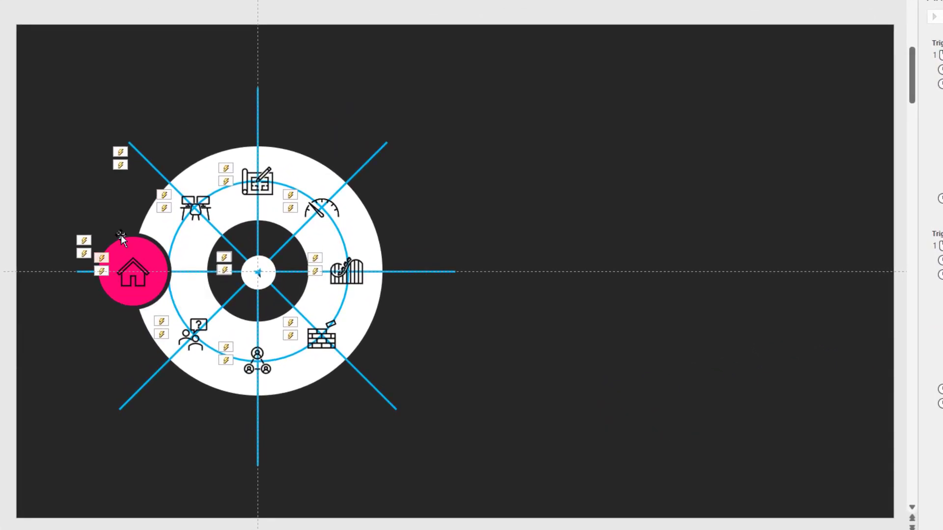
click(164, 161)
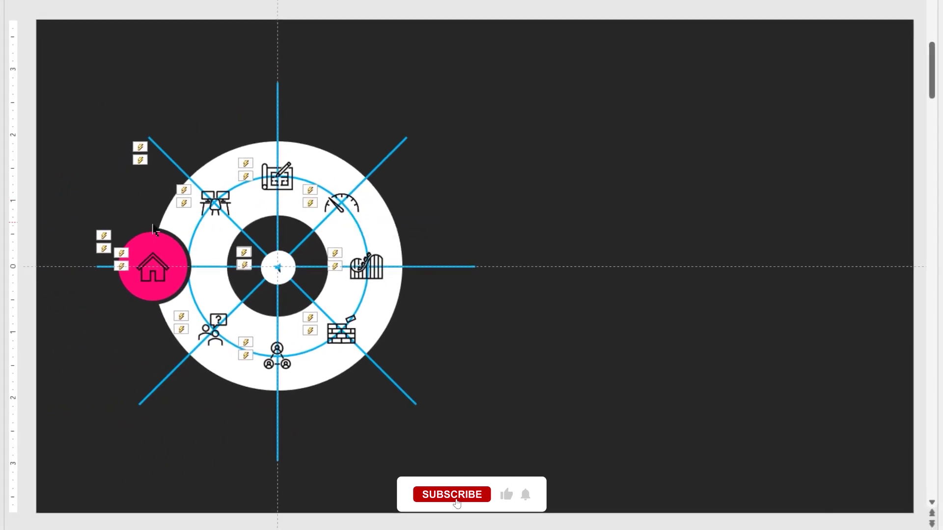
click(142, 237)
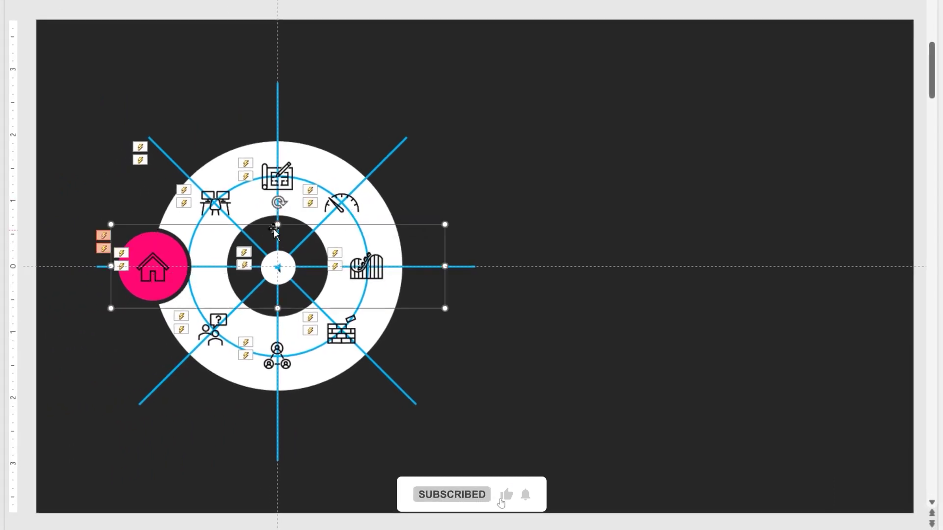
- Rotate the pink highlight 45° and swap the house and desks icons so desks sits in it
drag(278, 203, 322, 222)
drag(157, 268, 191, 268)
drag(214, 200, 190, 177)
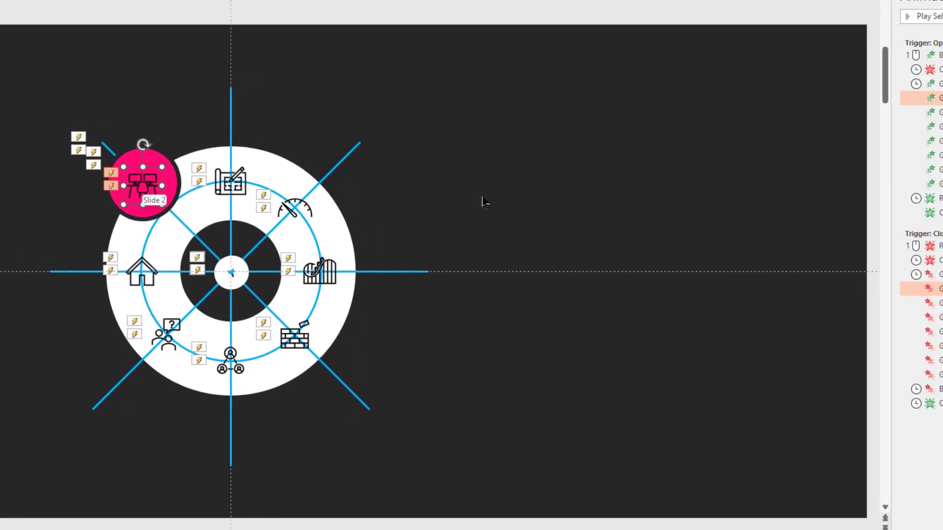
- Delete all Open Button trigger animations from the Animation Pane
click(781, 76)
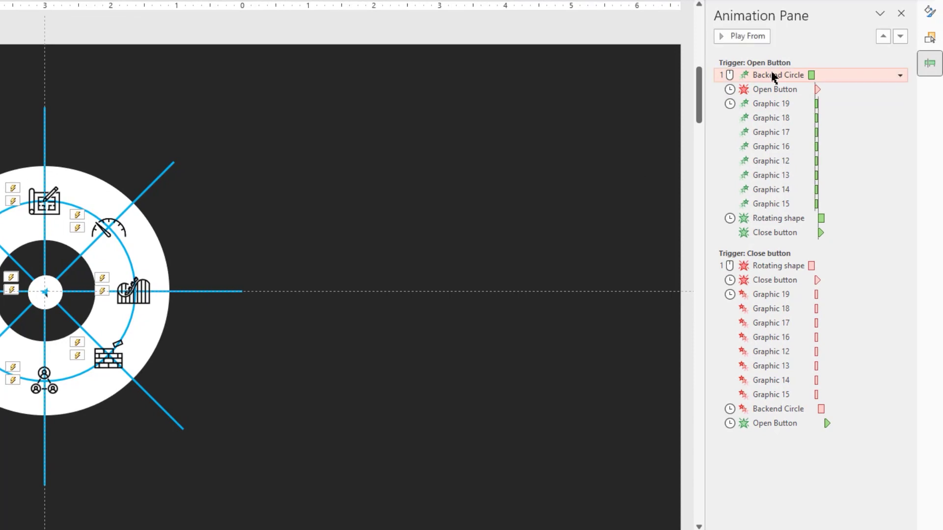
shift+click(765, 232)
key(Delete)
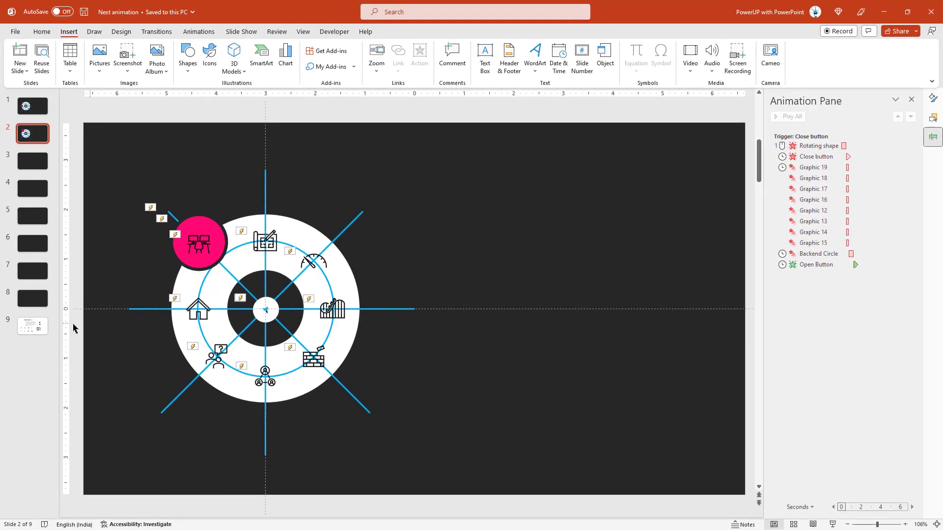
- Copy slide 9's heading, body and 01 boxes onto slide 2, right of the menu
click(32, 329)
click(271, 193)
shift+click(330, 265)
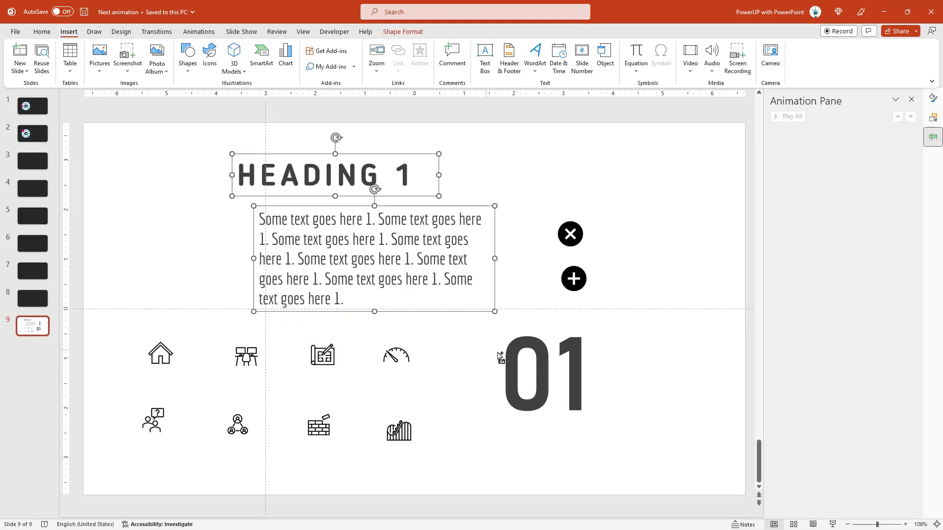
shift+click(509, 351)
key(ctrl+c)
click(32, 133)
key(ctrl+v)
drag(467, 207, 615, 242)
click(517, 160)
- Make the heading font pink and the body text white
click(503, 189)
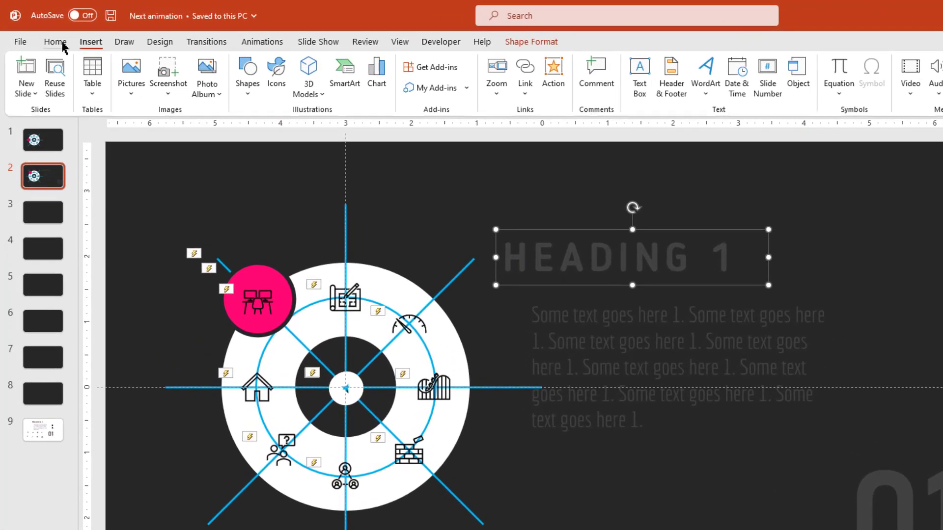
click(55, 42)
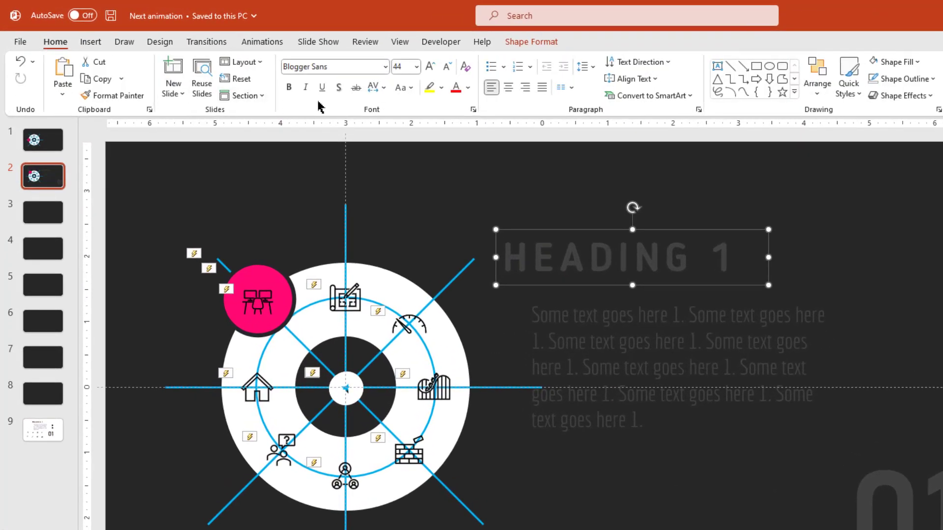
click(468, 87)
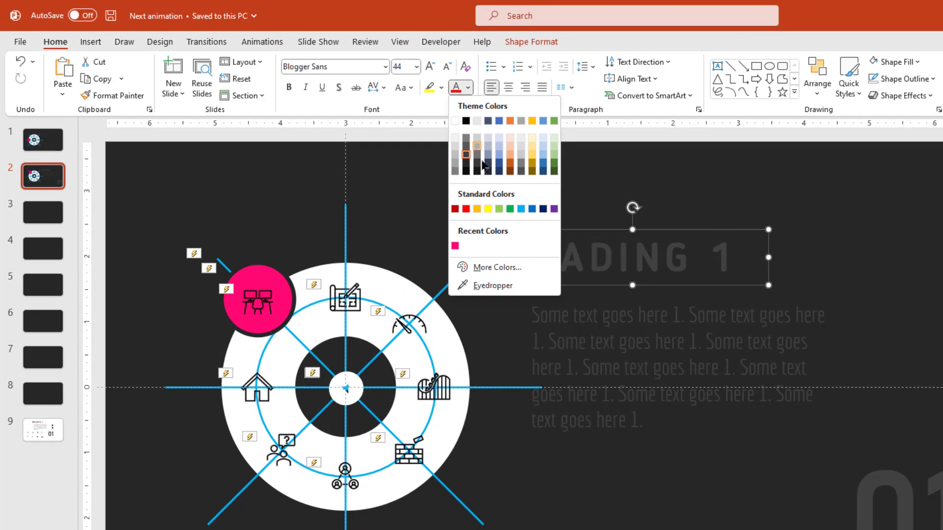
click(456, 248)
click(557, 318)
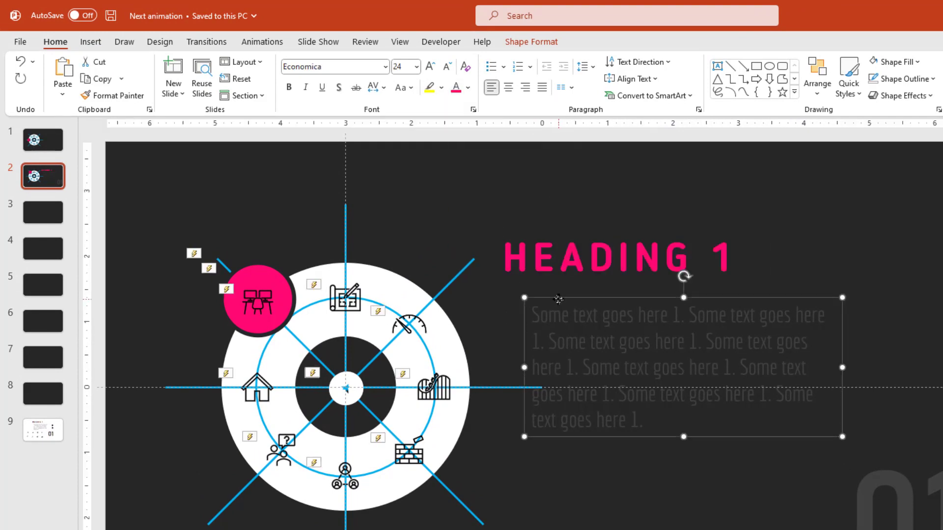
click(468, 87)
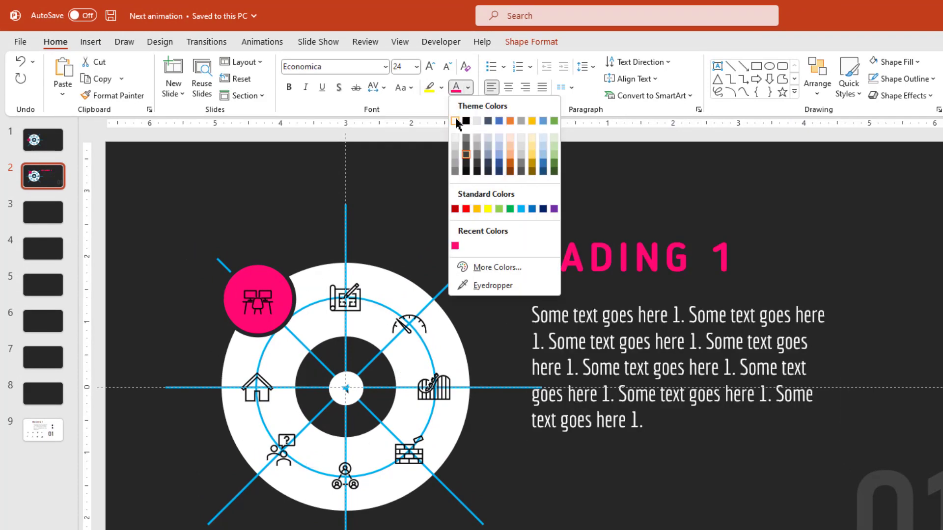
click(463, 123)
- Move the large 01 numeral down toward the bottom-right corner
click(702, 382)
drag(701, 382, 605, 413)
mouse_move(716, 425)
mouse_down()
mouse_move(740, 425)
mouse_move(745, 447)
mouse_move(726, 421)
mouse_up()
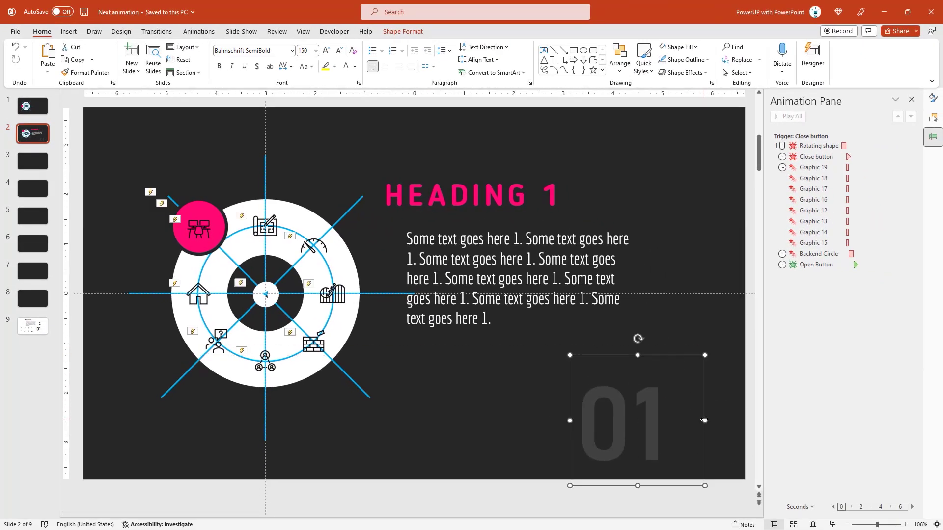
drag(681, 356, 718, 360)
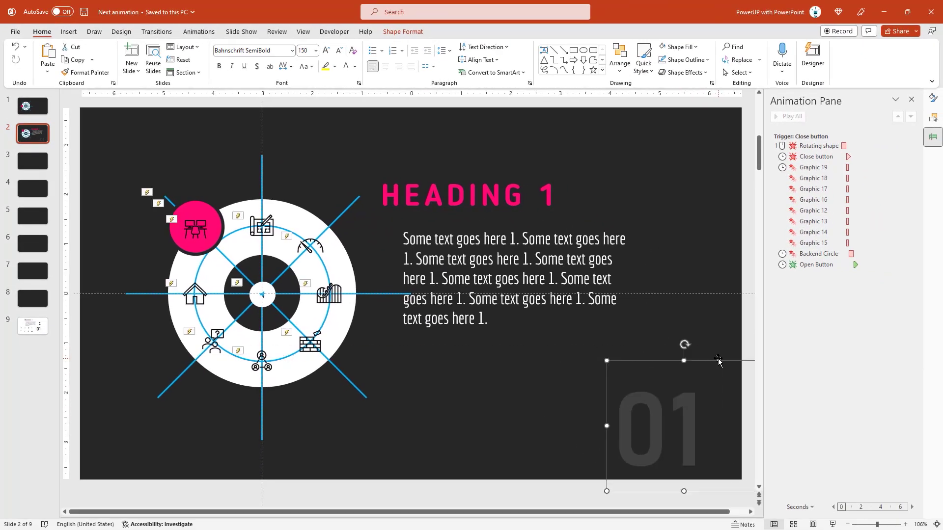
click(524, 377)
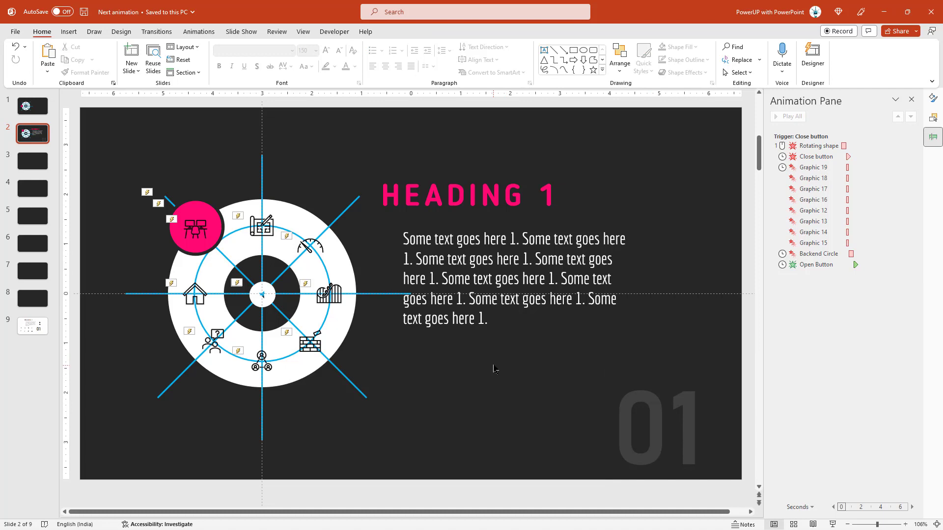
- Paste all of slide 2's contents onto slide 3
key(ctrl+a)
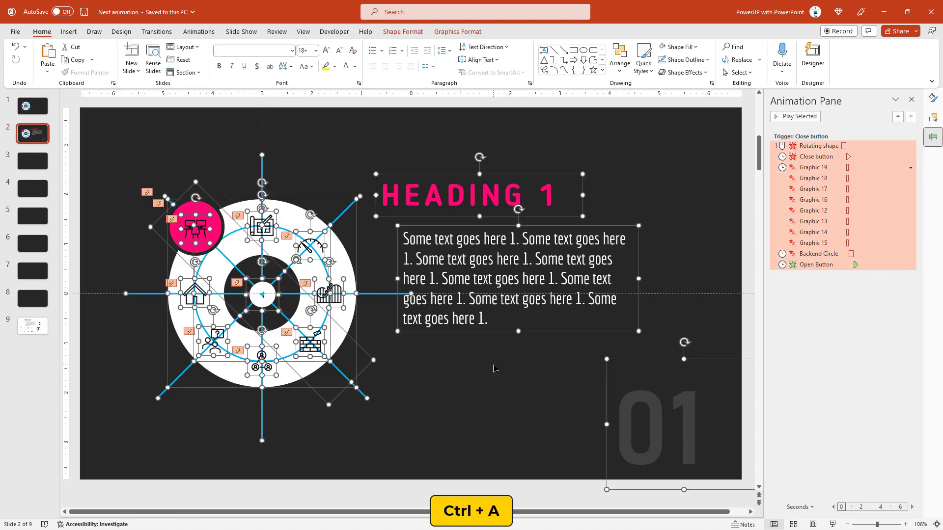
click(38, 164)
key(ctrl+v)
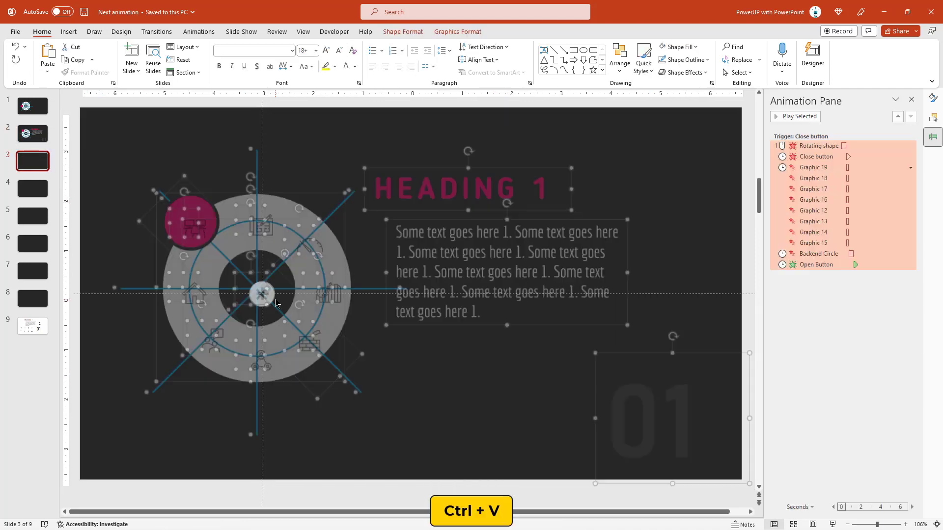
click(279, 156)
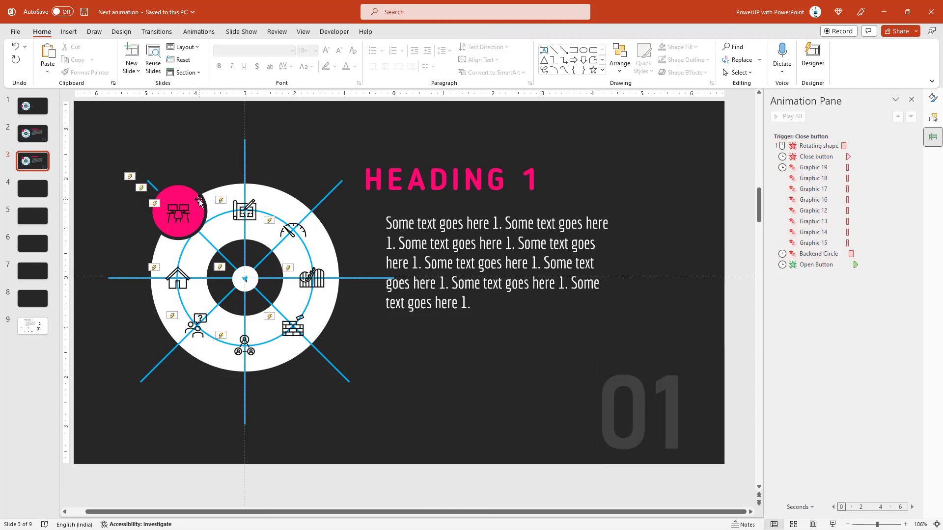
- Rotate the pink highlight upright and swap the desks icon with the top chart icon
click(276, 250)
drag(280, 245, 293, 279)
drag(178, 213, 192, 226)
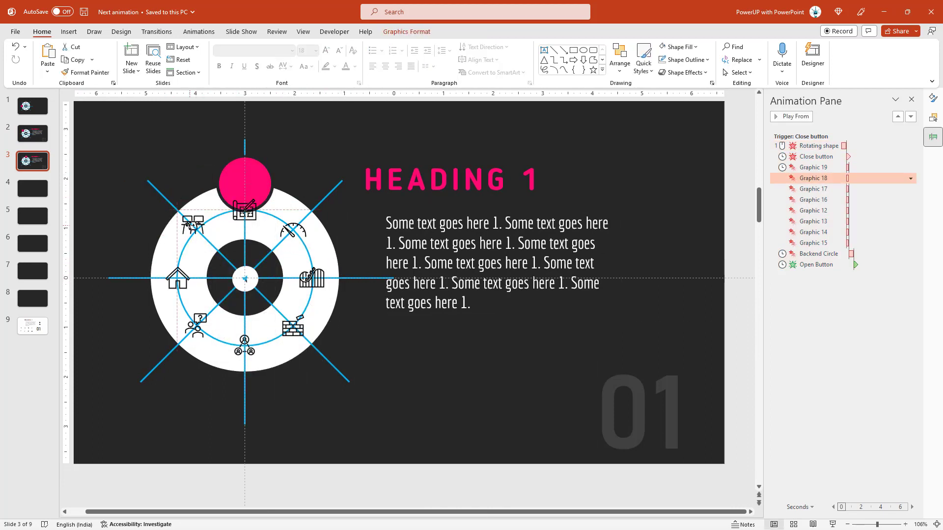
drag(242, 211, 243, 187)
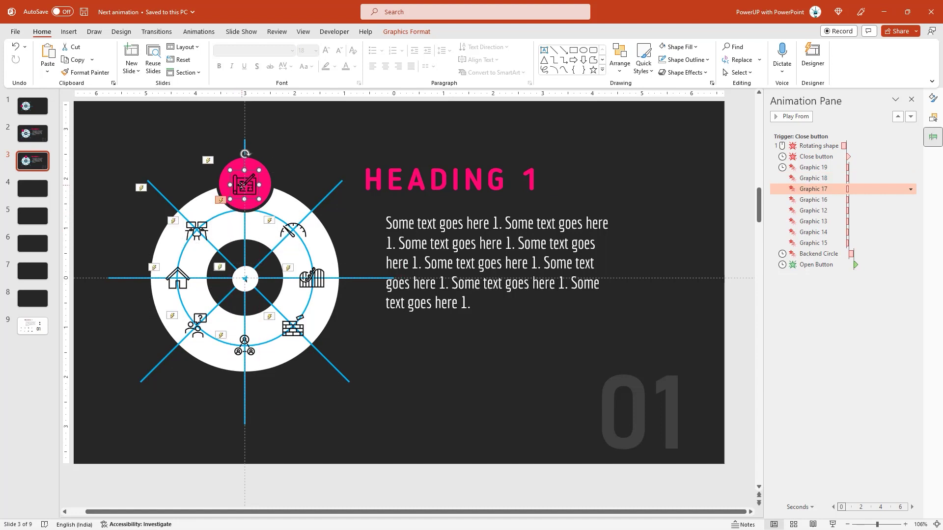
- Change the heading to HEADING 2 and the body sentences to use 2
click(531, 186)
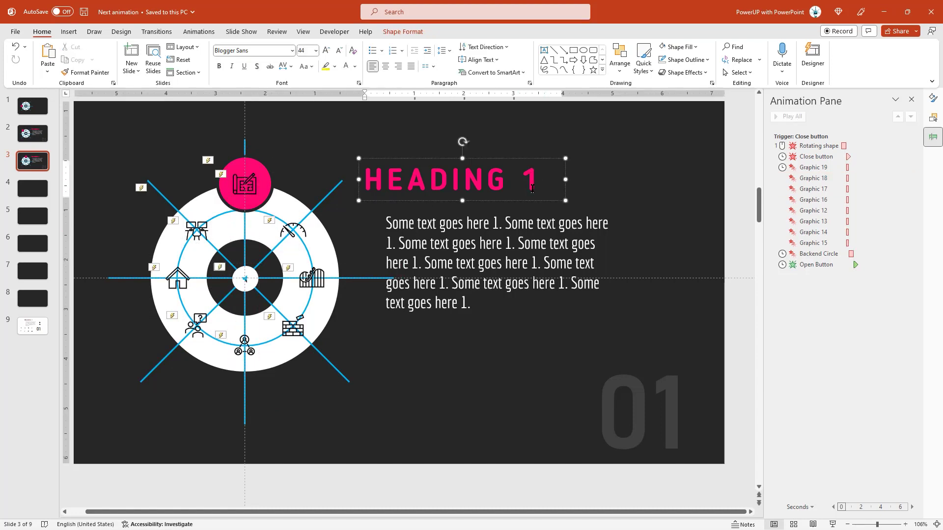
text(2)
click(497, 223)
key(BackSpace)
text(2)
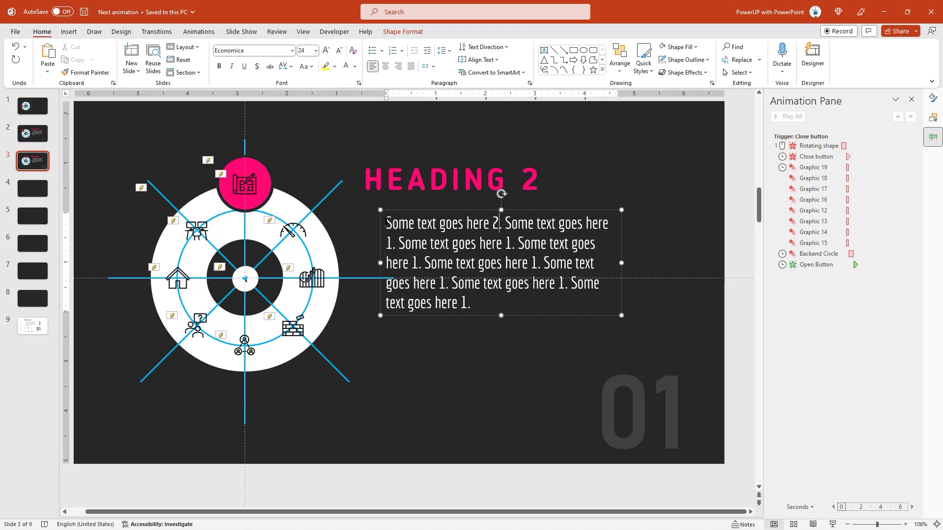
drag(386, 224, 525, 310)
key(ctrl+c)
key(ctrl+v)
key(ctrl+v)
key(ctrl+v)
key(ctrl+v)
key(ctrl+v)
key(ctrl+v)
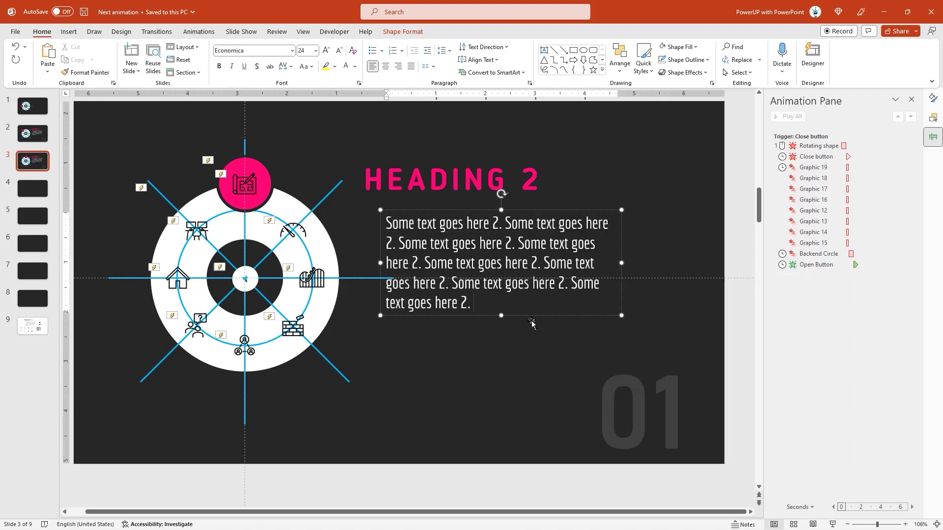
- Change the large number to 02, then select everything on slide 3
click(672, 389)
key(BackSpace)
text(2)
click(412, 357)
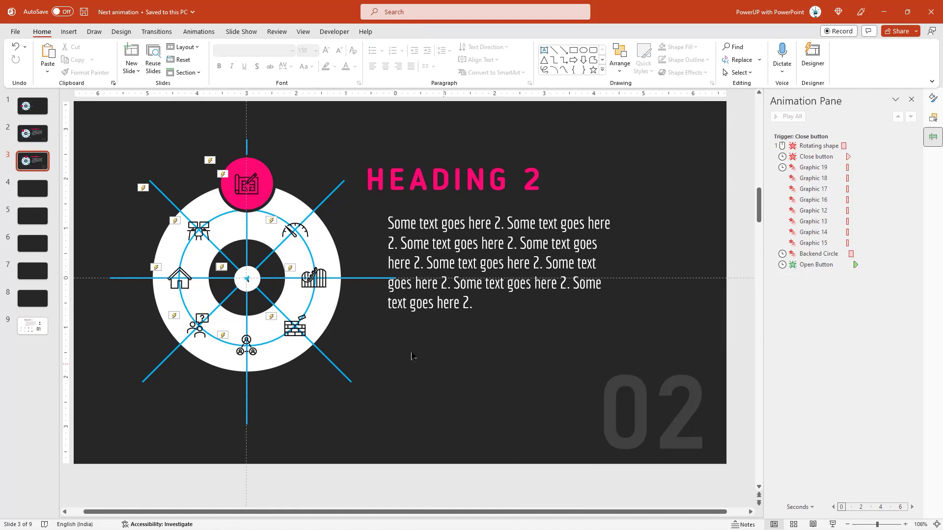
key(ctrl+a)
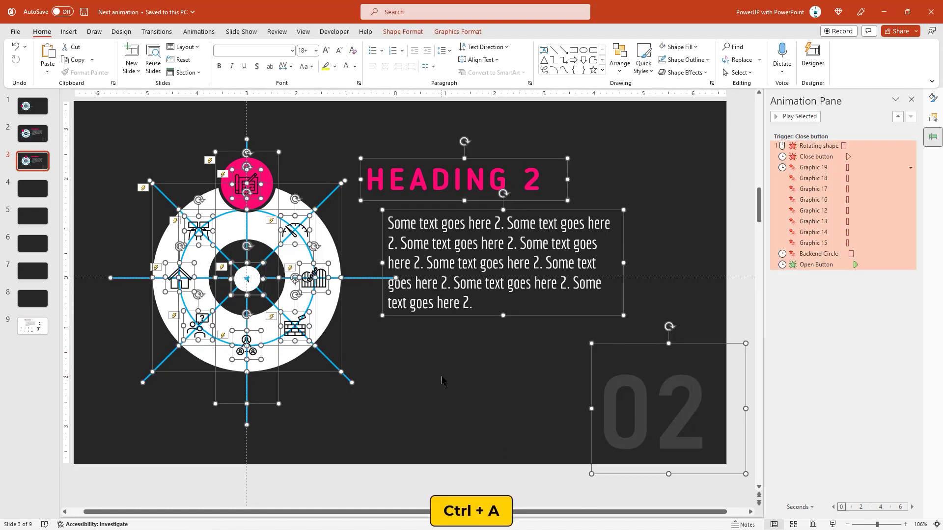
- Copy slide 3's objects and paste them onto slide 4
key(ctrl+c)
click(38, 192)
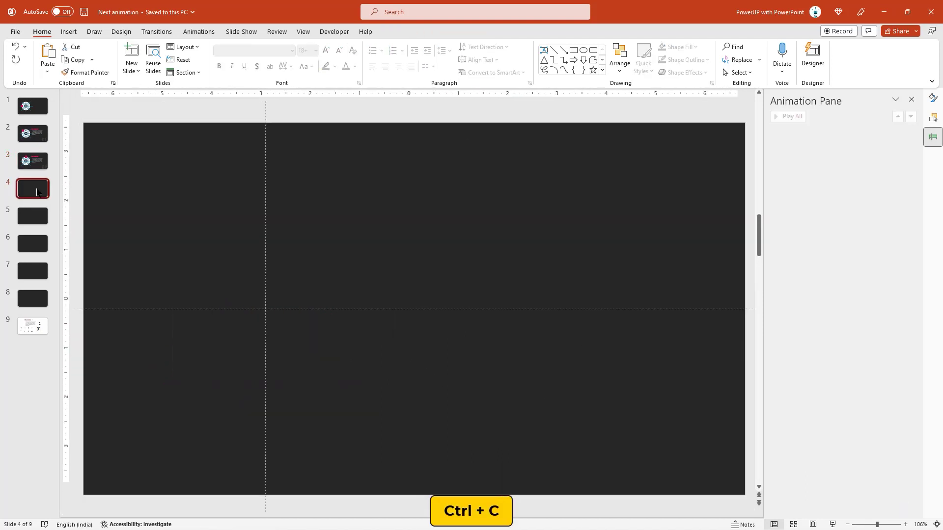
key(ctrl+v)
click(301, 151)
- Turn the pink circle to the upper right and put the speedometer icon in it, returning the blueprint icon to the ring
click(225, 278)
drag(226, 315, 255, 305)
drag(225, 185, 226, 210)
drag(274, 230, 287, 211)
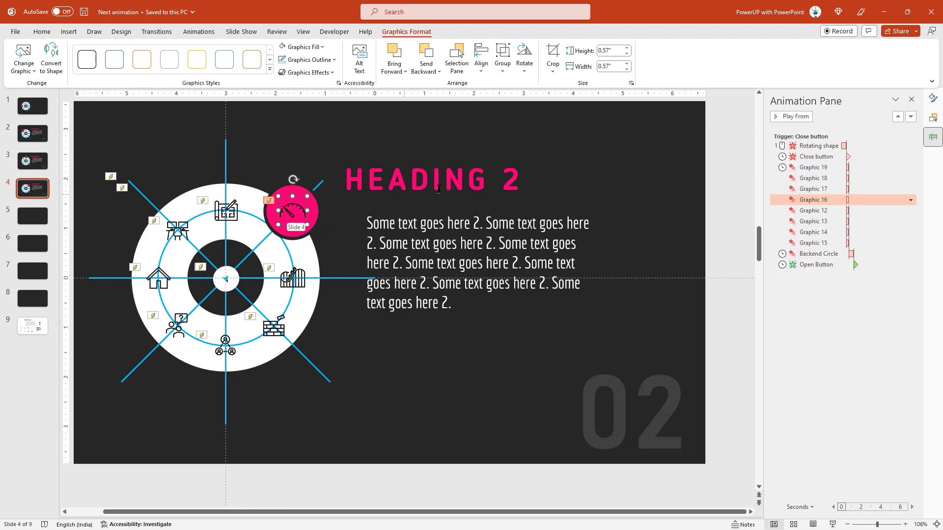
- Renumber the heading and body text to 3, repeating the first body sentence throughout
click(524, 199)
click(479, 223)
key(BackSpace)
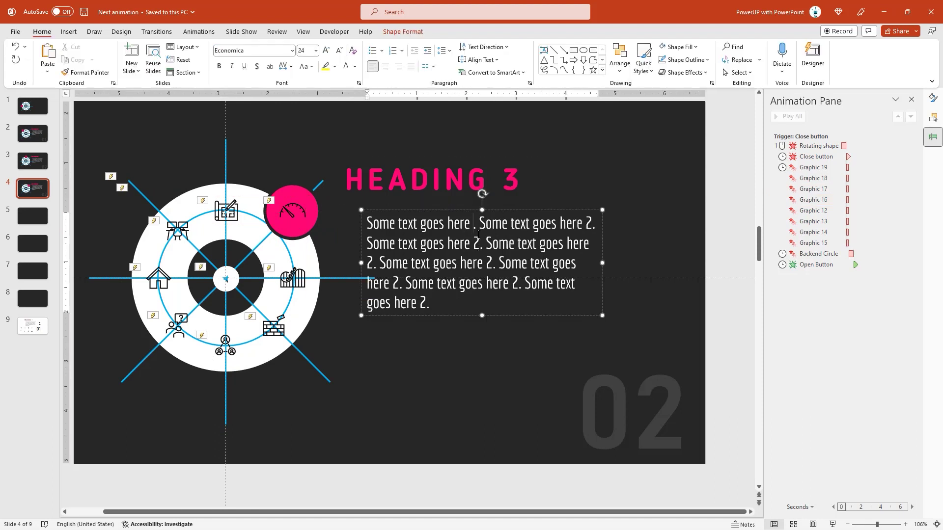
text(3)
key(shift+Home)
key(ctrl+c)
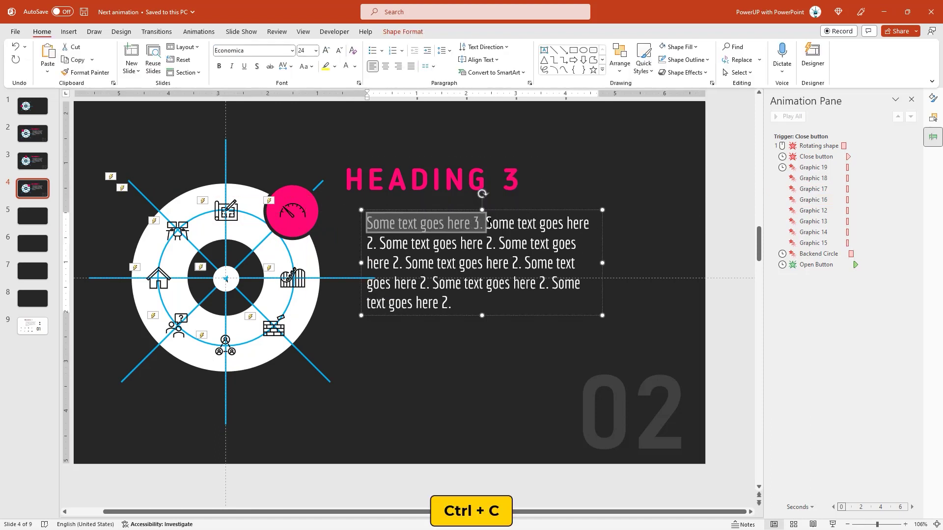
drag(485, 223, 486, 302)
key(ctrl+v)
key(ctrl+v)
key(ctrl+v)
key(ctrl+v)
key(ctrl+v)
- Change the large 02 number to 03
click(683, 418)
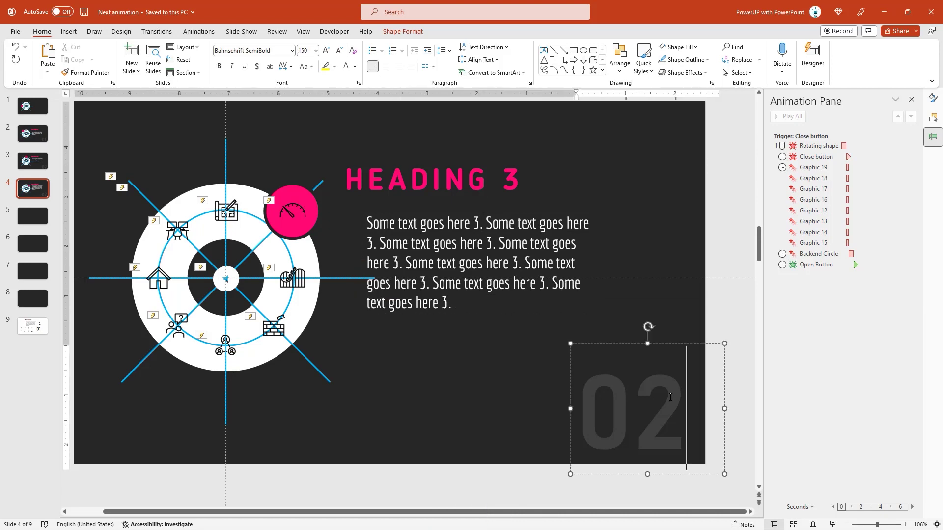
key(BackSpace)
text(3)
click(488, 399)
key(ctrl+a)
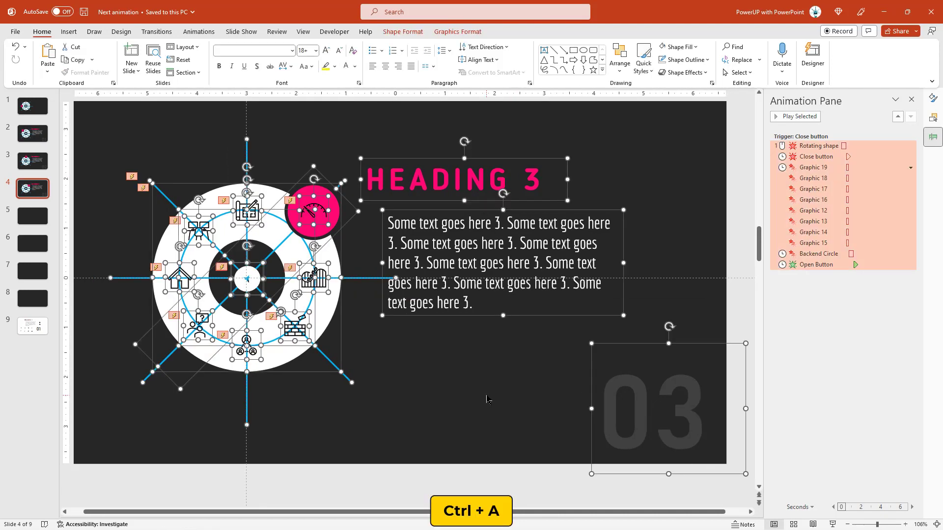
- Copy slide 4's objects and paste them onto slide 5
key(ctrl+c)
click(36, 220)
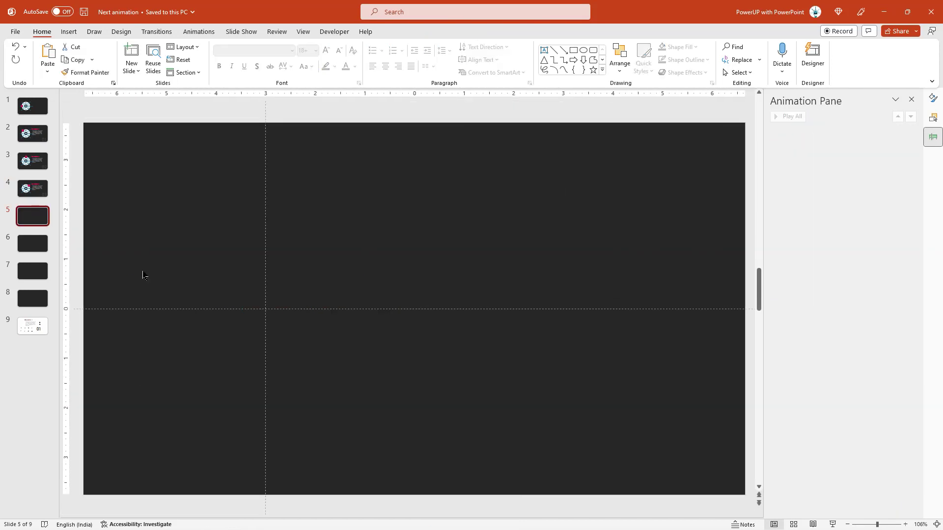
key(ctrl+v)
click(336, 257)
- Return the speedometer icon to the ring and move the fence icon into the pink circle
click(315, 211)
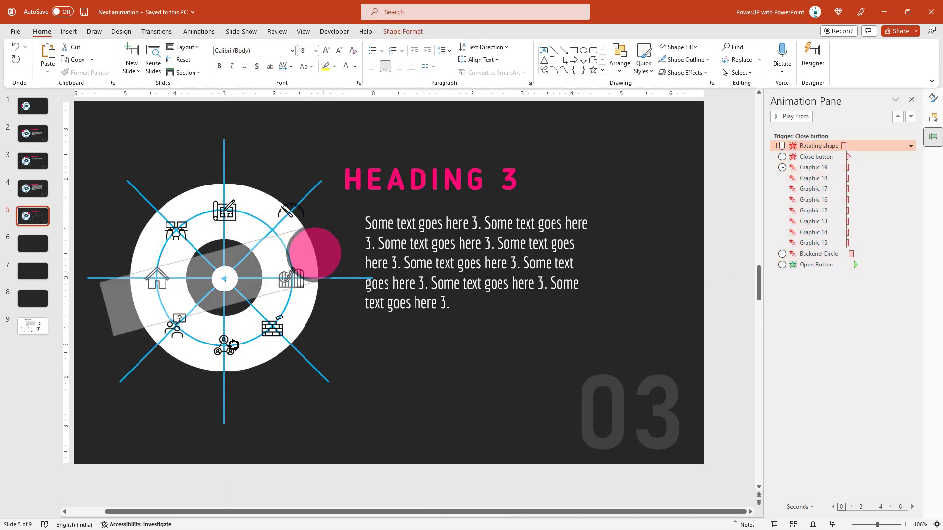
click(291, 212)
drag(291, 213, 275, 232)
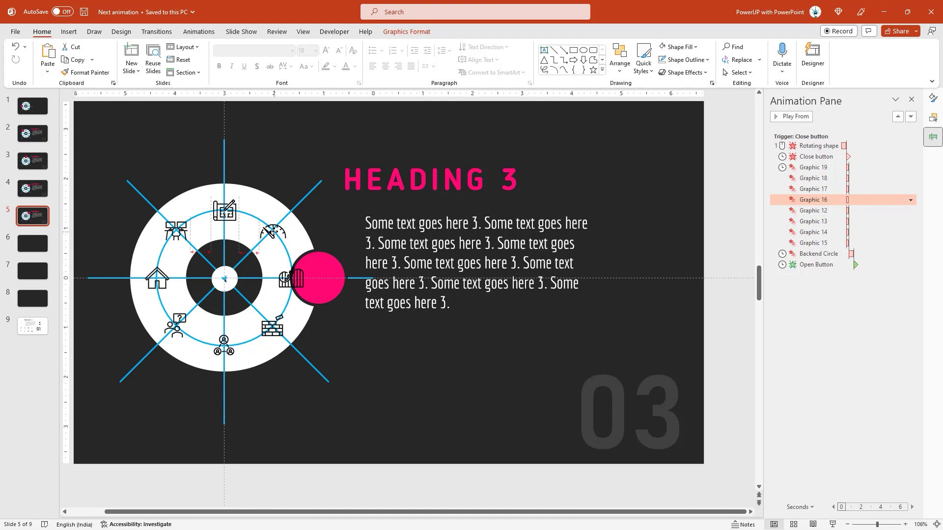
drag(291, 279, 317, 279)
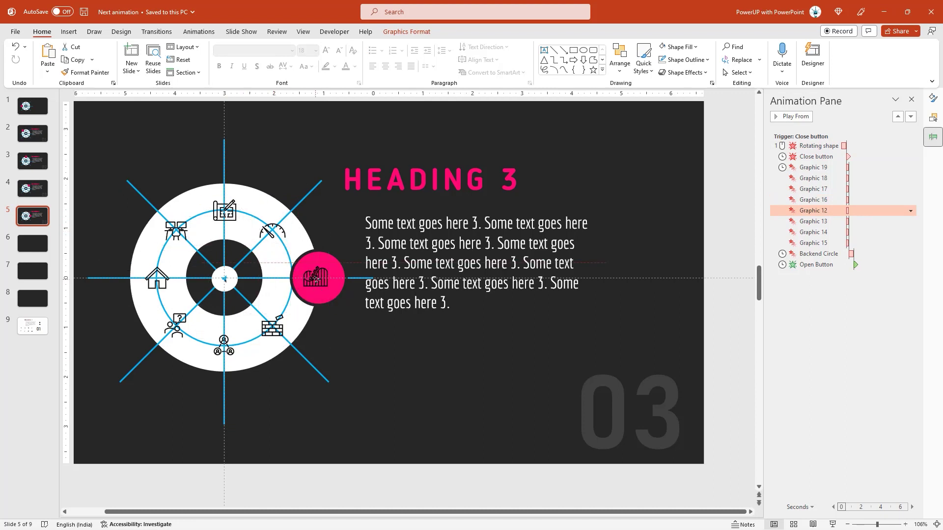
- Renumber the heading to HEADING 4 and the body text to 4, repeating the first sentence
double_click(509, 179)
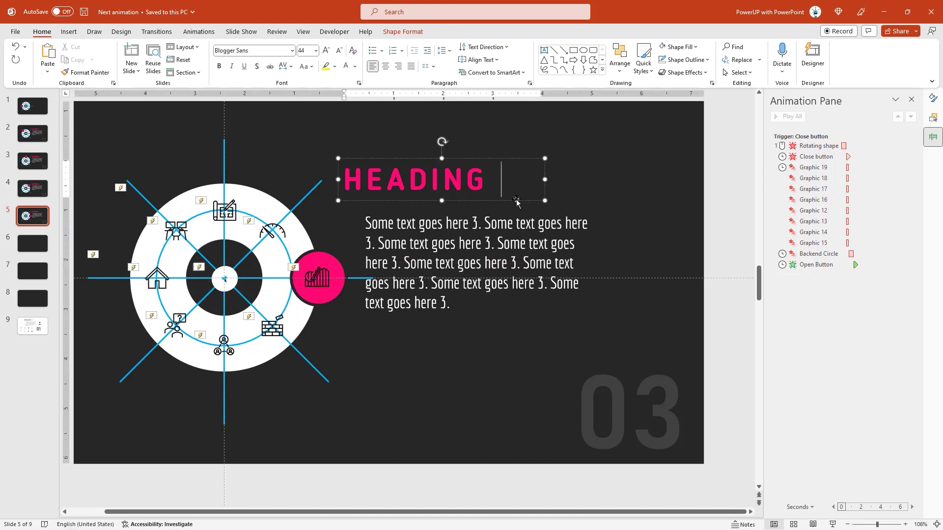
text(4)
double_click(482, 224)
text(4)
key(ctrl+c)
drag(366, 223, 451, 303)
key(ctrl+v)
key(ctrl+v)
key(ctrl+v)
key(ctrl+v)
key(ctrl+v)
key(ctrl+v)
key(ctrl+v)
- Change the large 03 number to 04
click(669, 399)
key(BackSpace)
text(4)
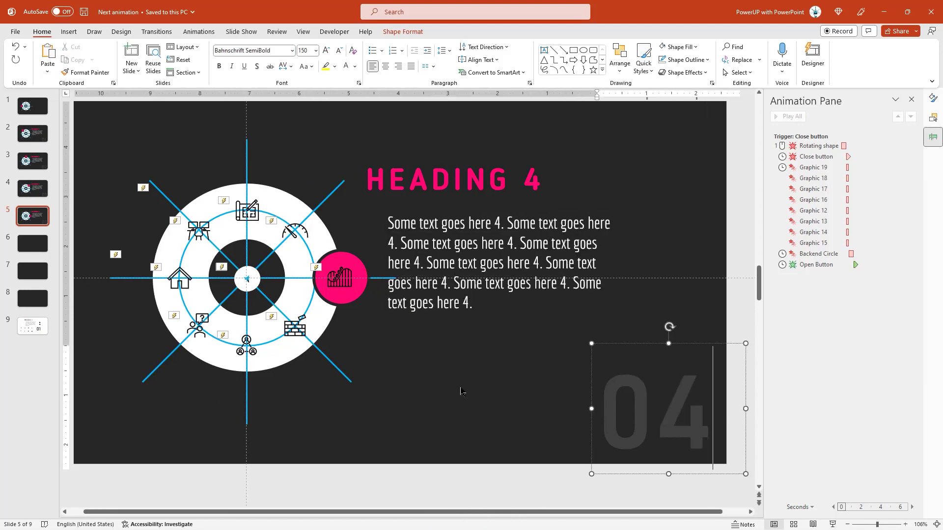
click(460, 390)
key(ctrl+a)
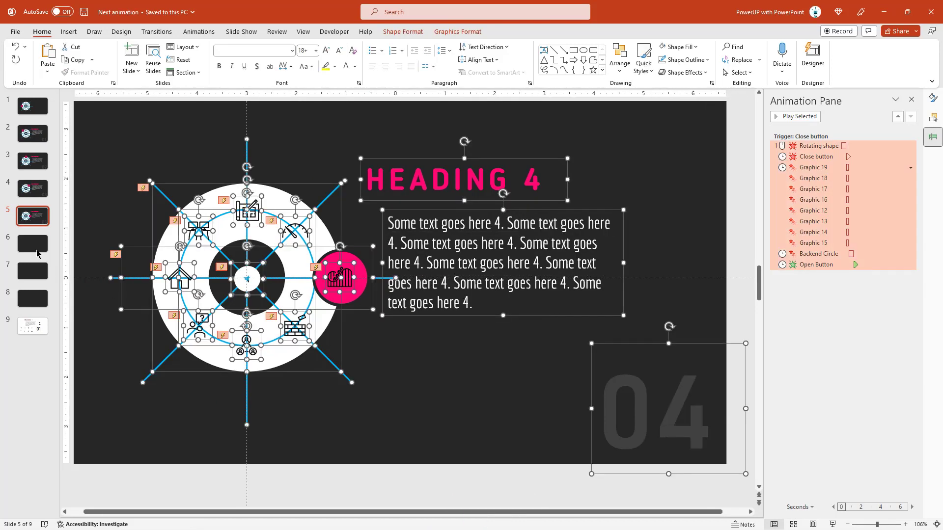
- Paste the menu onto slide 6, turn the pink circle lower right, and put the brick-wall icon in it
click(33, 244)
key(ctrl+v)
click(233, 326)
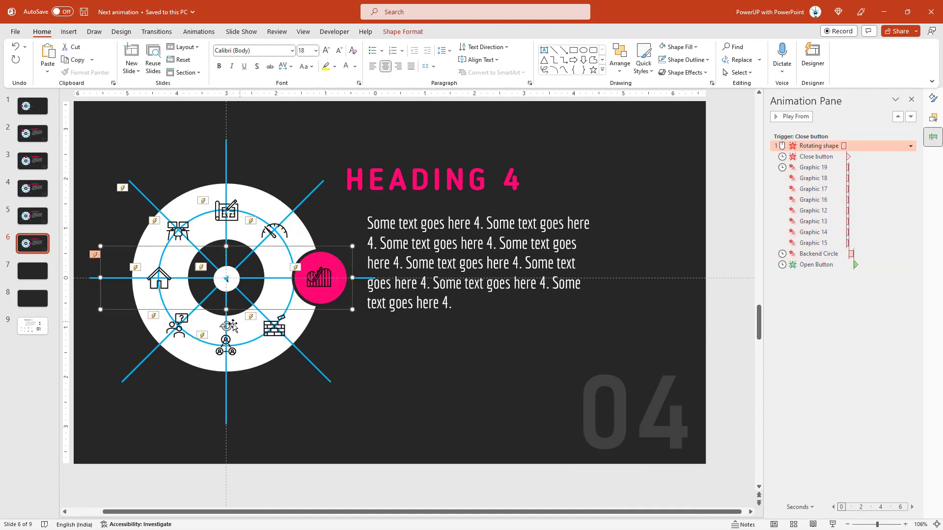
drag(233, 327, 220, 347)
drag(205, 394, 143, 358)
drag(327, 283, 302, 283)
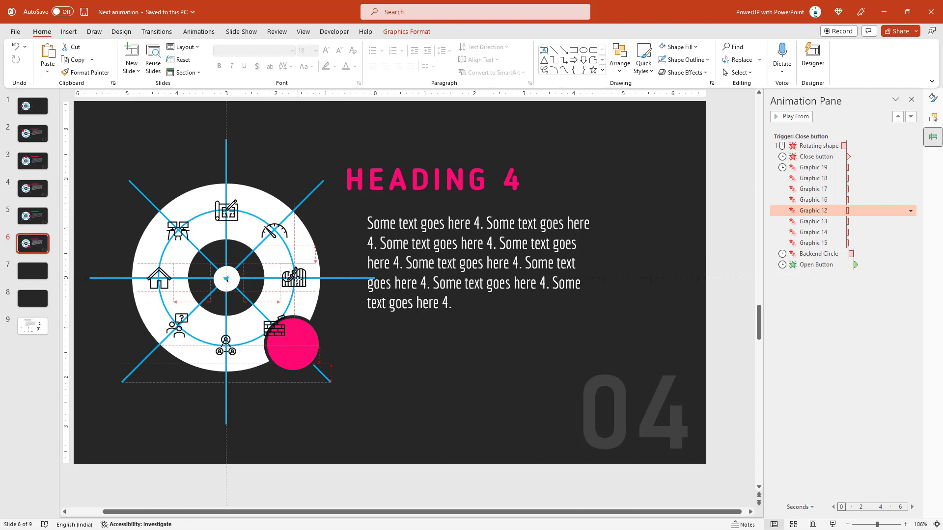
drag(278, 328, 294, 346)
- Renumber the heading and body text to 5, repeating the first body sentence throughout
click(520, 190)
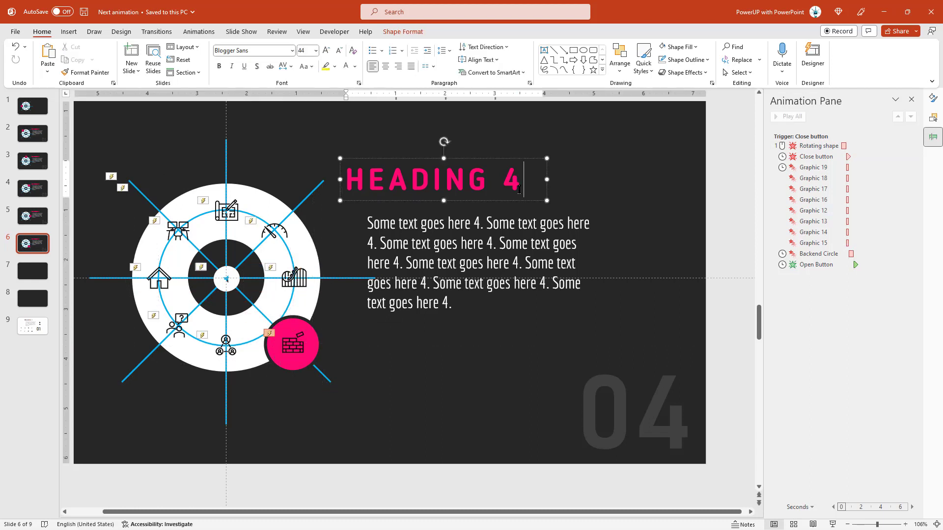
click(478, 224)
key(BackSpace)
text(5)
drag(488, 223, 366, 224)
click(489, 222)
drag(490, 222, 453, 304)
key(ctrl+v)
key(ctrl+v)
key(ctrl+v)
key(ctrl+v)
key(ctrl+v)
key(ctrl+v)
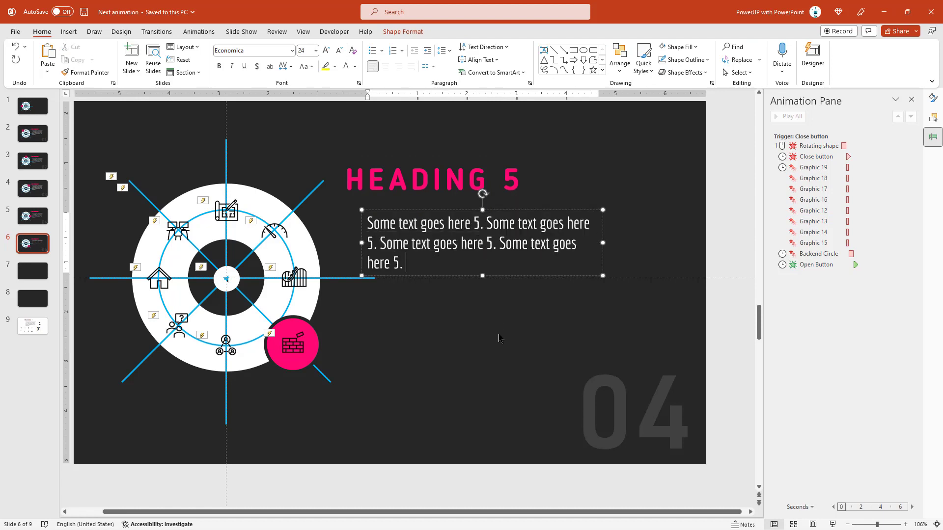
- Change the large 04 number to 05 and copy all of slide 6's objects
click(684, 393)
key(BackSpace)
text(5)
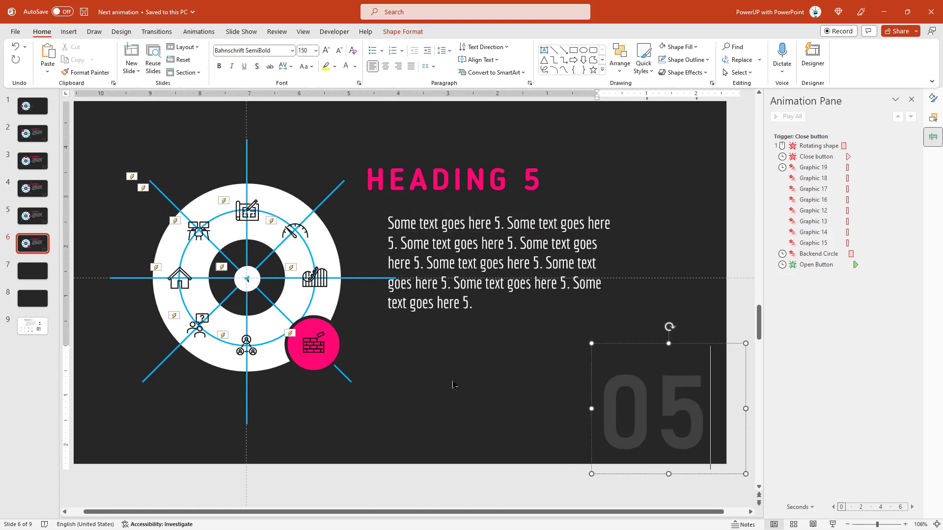
click(432, 373)
key(ctrl+a)
key(ctrl+c)
- Paste the menu onto slide 7 and move the three-person icon into the pink circle
click(32, 271)
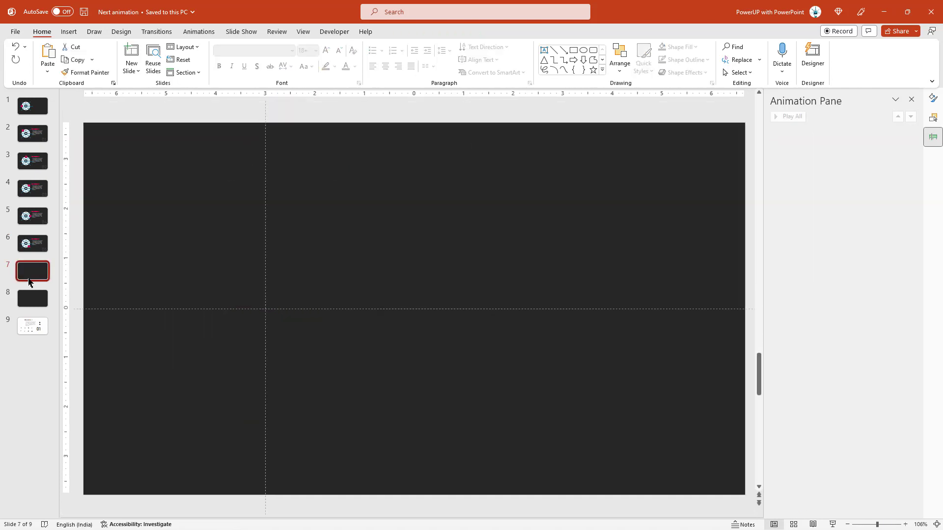
key(ctrl+v)
key(Escape)
click(311, 327)
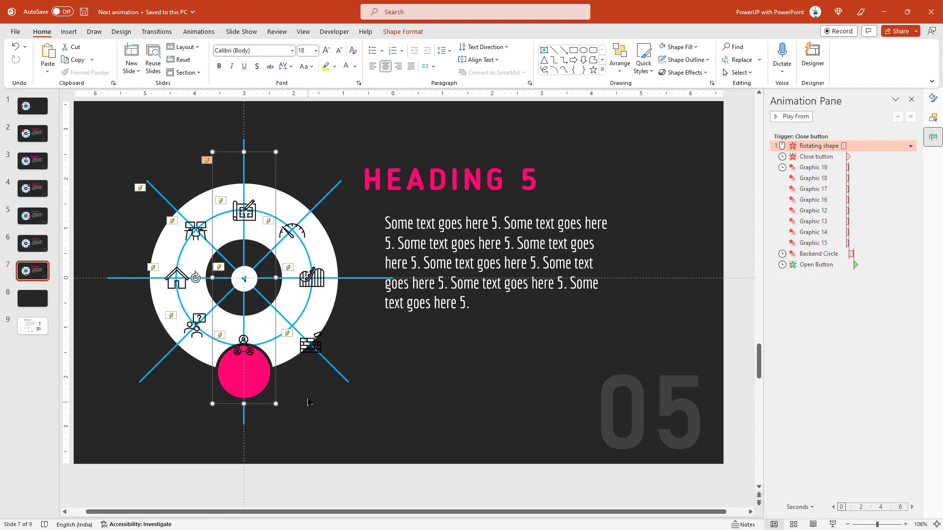
click(295, 326)
drag(243, 344, 244, 372)
- Renumber the heading to HEADING 6 and the body text to 6, repeating the first sentence
click(536, 191)
text(6)
click(498, 224)
key(BackSpace)
text(6)
drag(504, 224, 386, 226)
key(ctrl+c)
key(Right)
key(ctrl+shift+End)
key(ctrl+v)
key(ctrl+v)
key(ctrl+v)
key(ctrl+v)
key(ctrl+v)
key(ctrl+v)
key(ctrl+v)
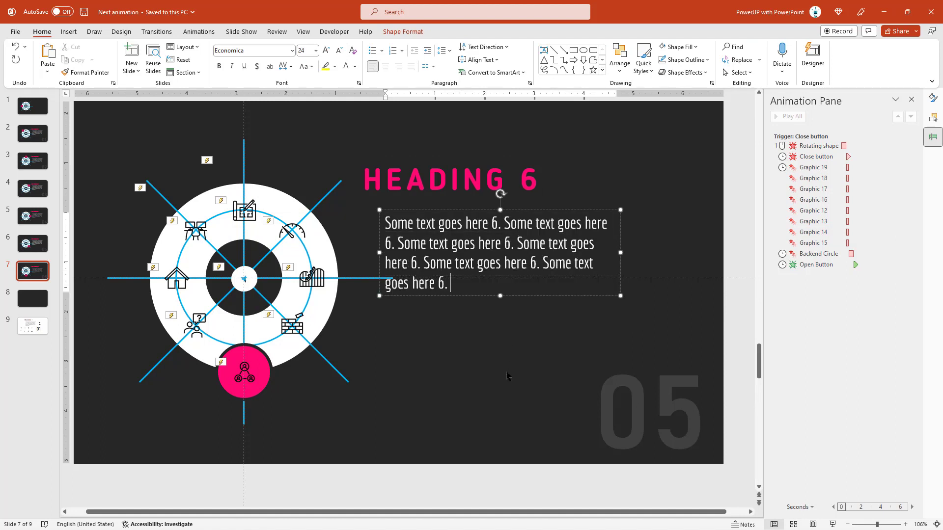
- Change the large 05 number to 06
click(700, 417)
key(BackSpace)
text(6)
click(517, 409)
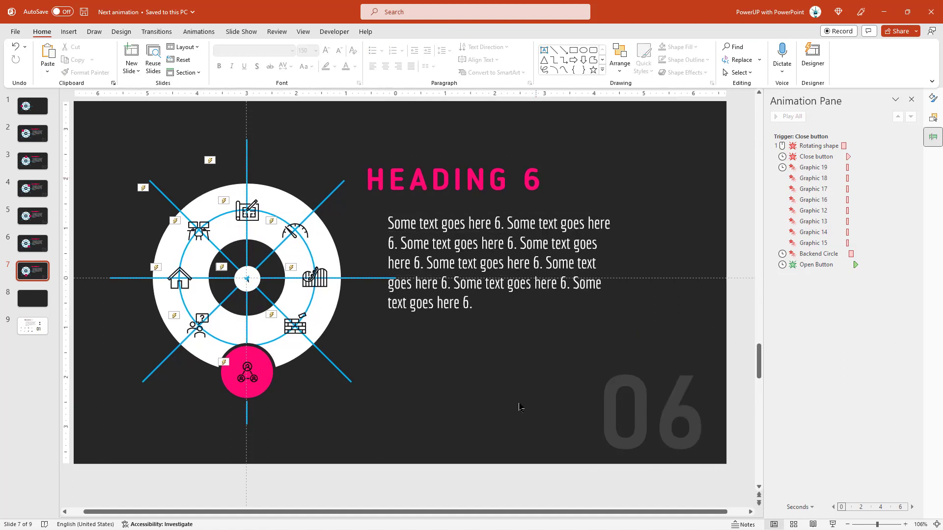
- Copy all of slide 7's objects and paste them onto slide 8
key(ctrl+a)
key(ctrl+c)
key(Page_Down)
key(ctrl+v)
click(217, 326)
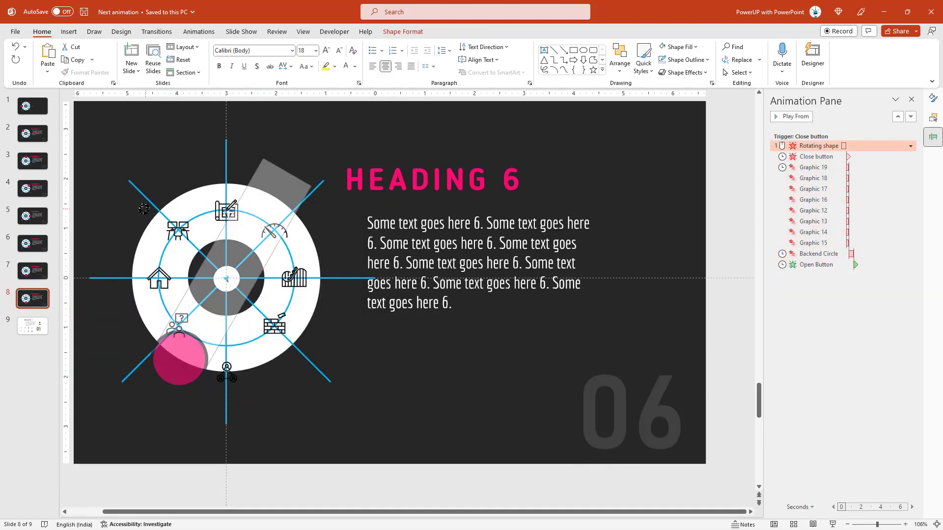
- Put the screen-and-people icon in the pink circle and set the heading to HEADING 7
click(229, 350)
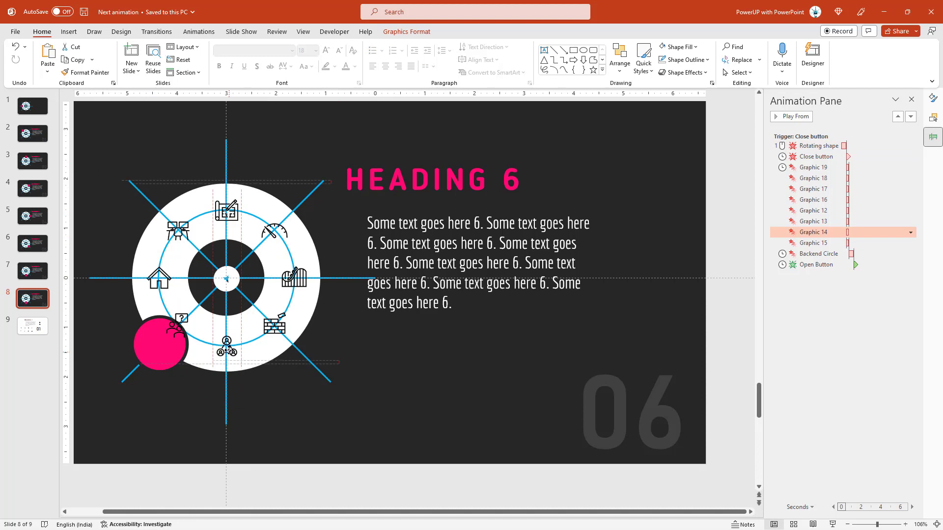
drag(179, 319, 160, 338)
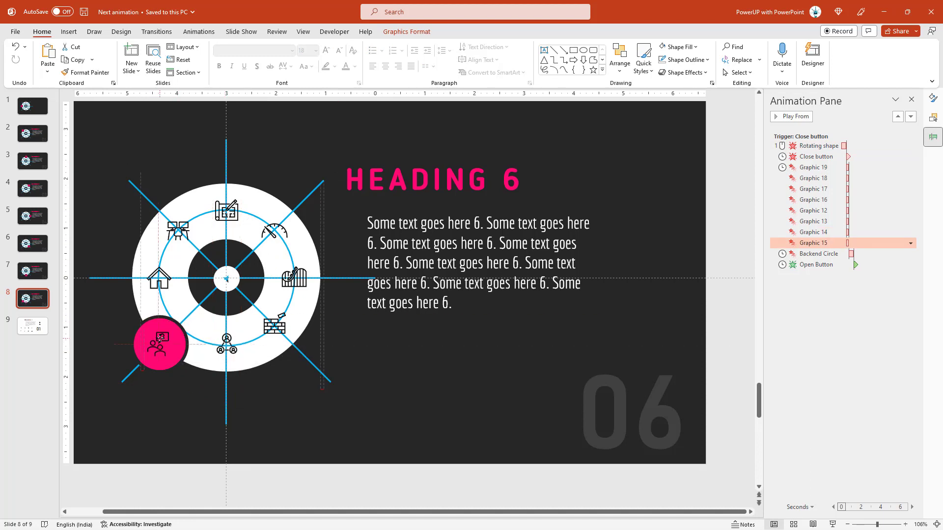
click(520, 185)
text(7)
- Renumber the body text to 7, repeating the first sentence throughout
click(483, 224)
key(BackSpace)
text(7)
drag(367, 224, 489, 382)
key(ctrl+c)
key(ctrl+v)
key(ctrl+v)
key(ctrl+v)
key(ctrl+v)
key(ctrl+v)
key(ctrl+v)
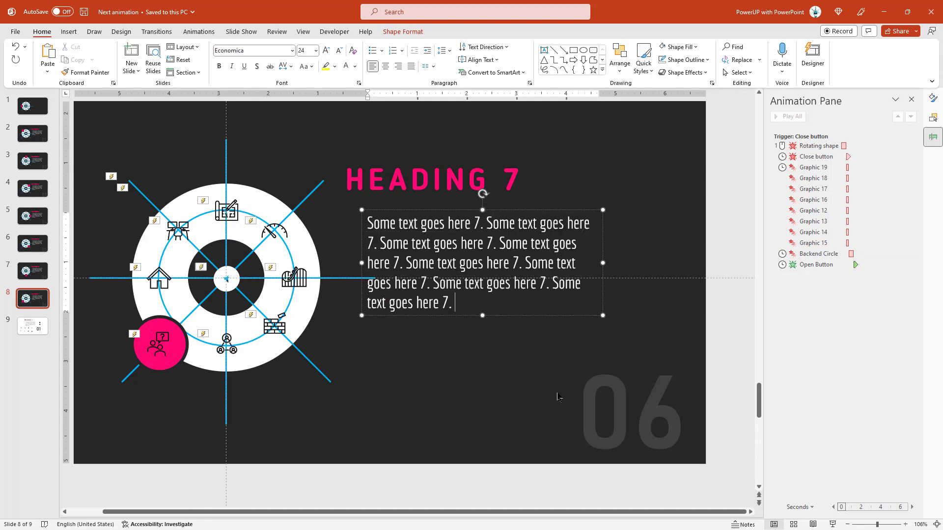
- Change the big 06 number to 07 and jump back to slide 1
click(609, 413)
click(681, 413)
key(BackSpace)
text(7)
click(398, 397)
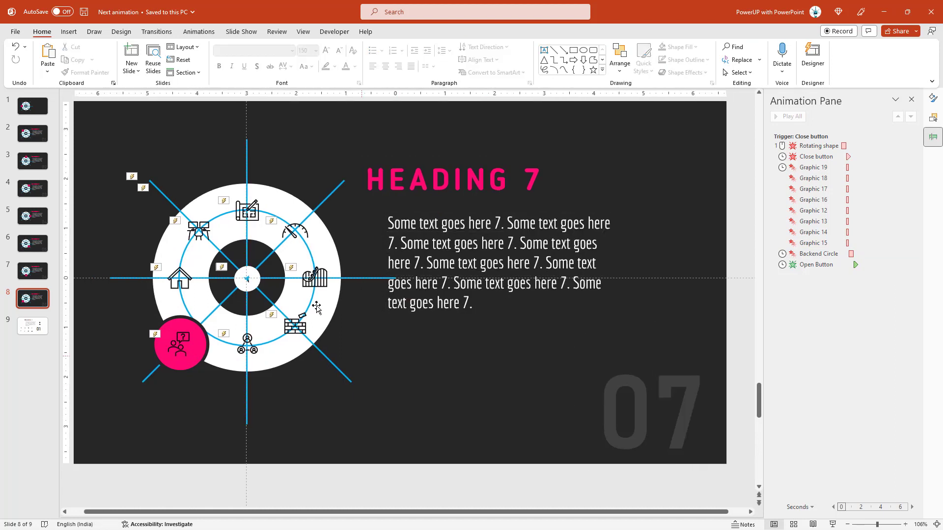
key(Home)
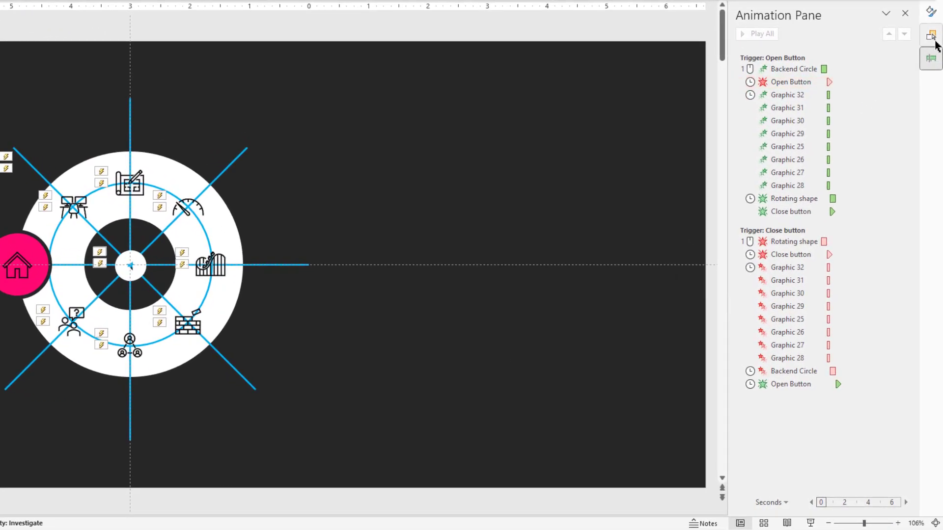
- In the Selection Pane, select Straight Connectors 5–8 and Oval 9 on slide 1 and delete them
click(933, 119)
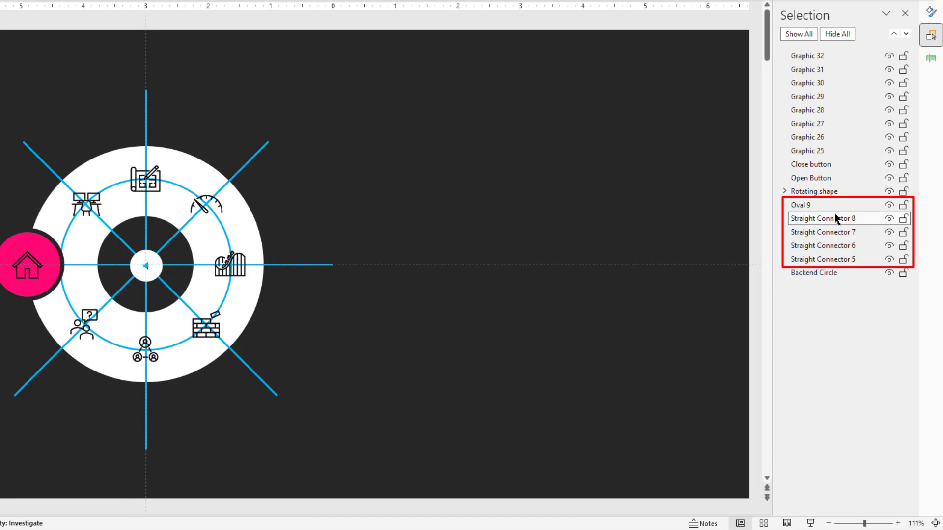
ctrl+click(824, 232)
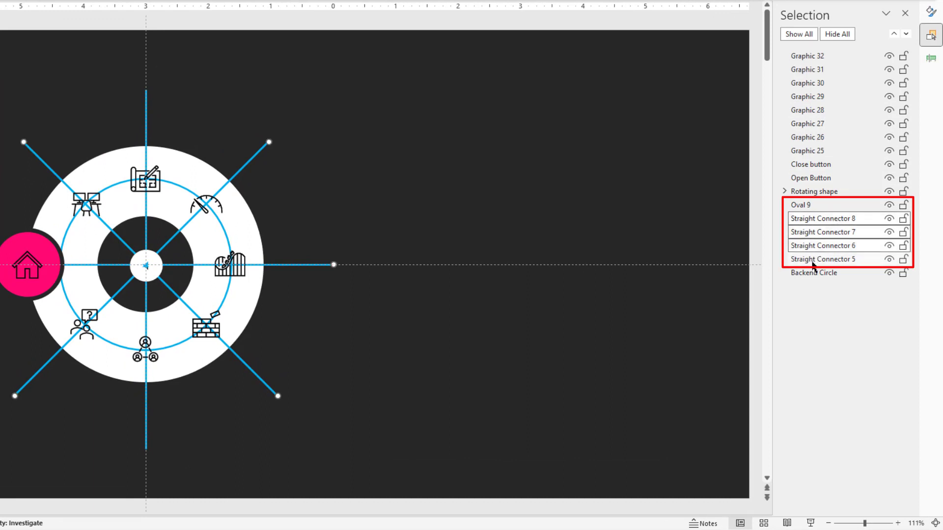
ctrl+click(800, 207)
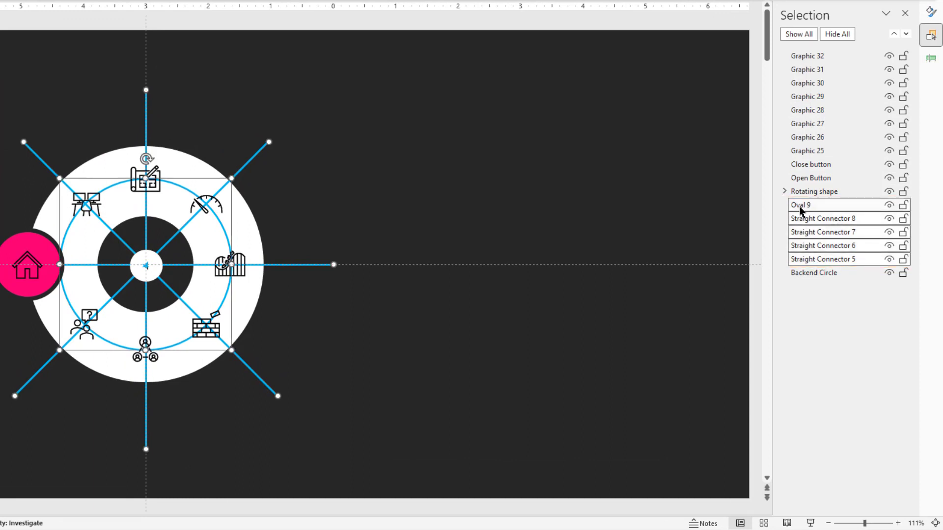
key(Delete)
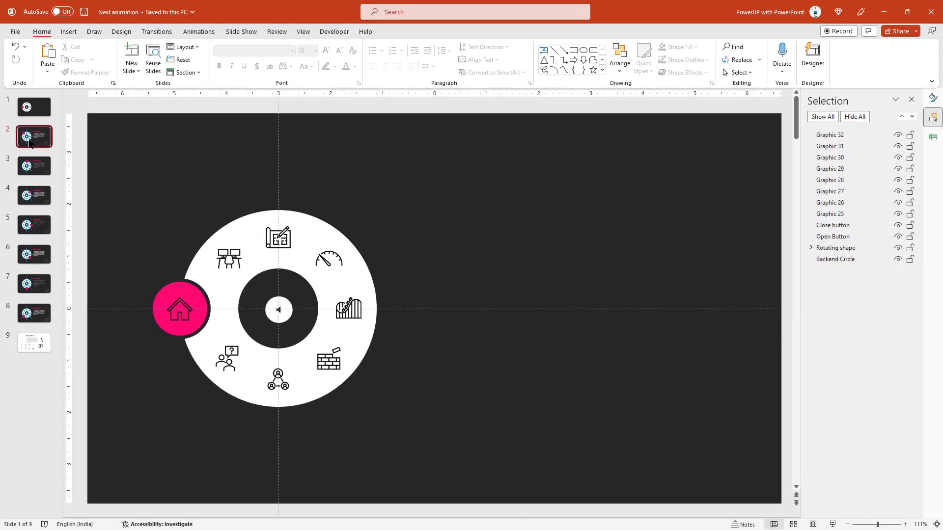
- Delete the guide ring and spoke lines (Oval 6, Straight Connectors 2–5) from slides 2 and 3
click(29, 141)
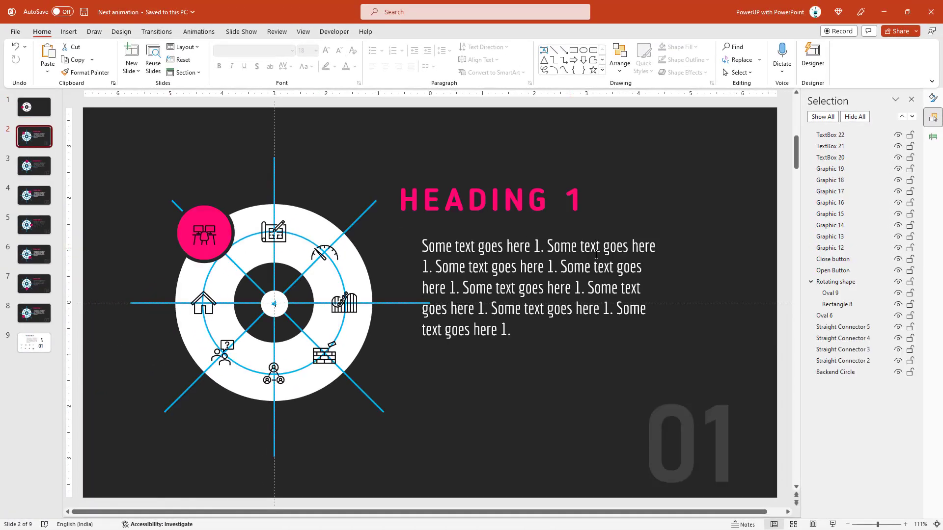
click(829, 328)
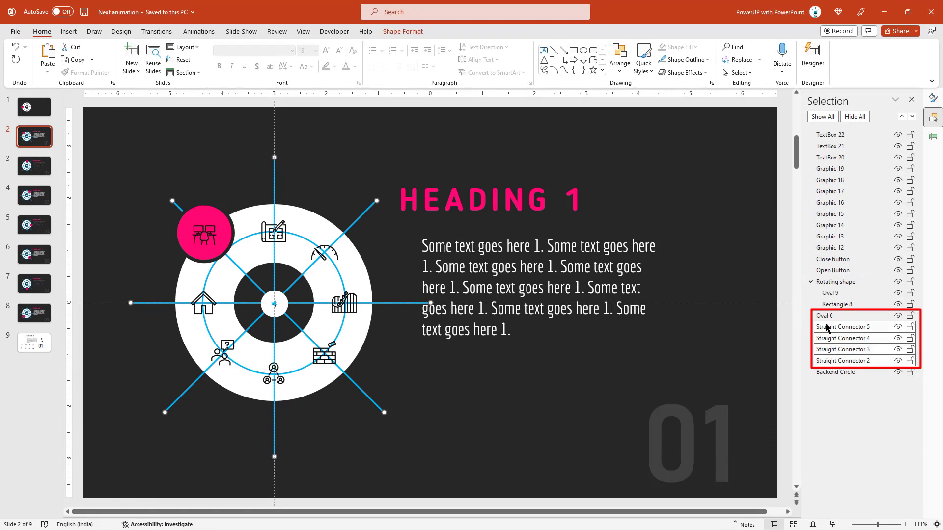
key(Delete)
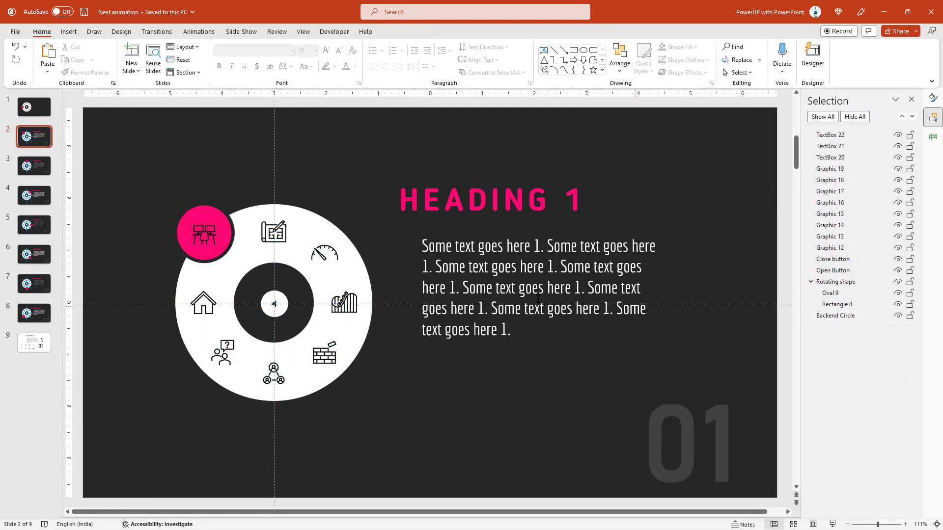
click(857, 328)
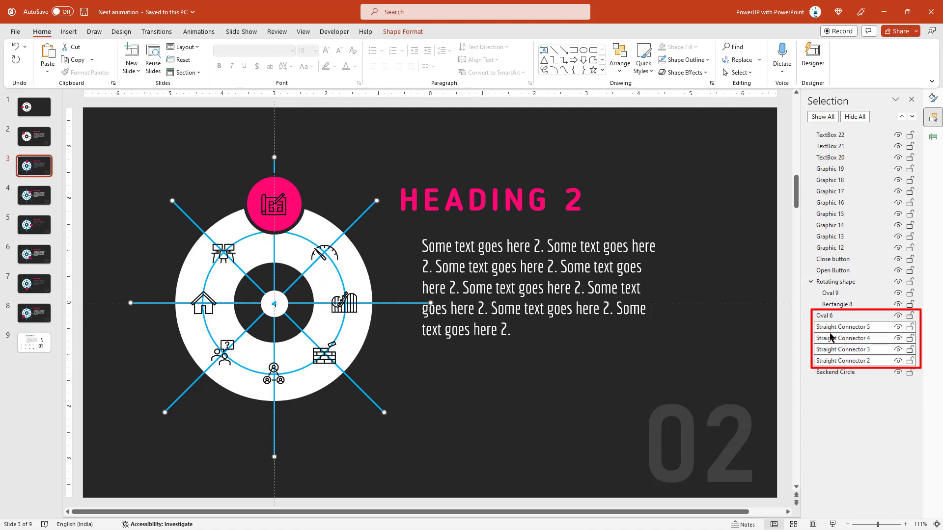
key(Delete)
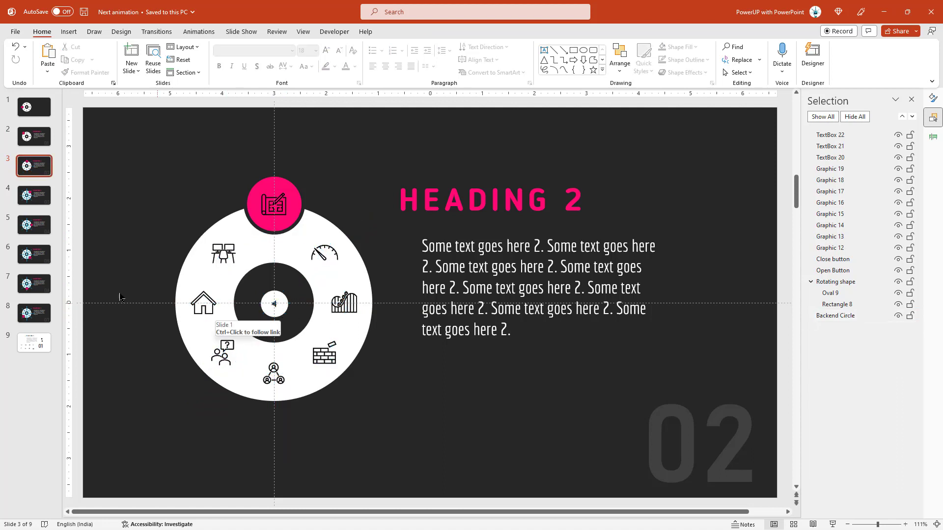
- Delete the guide ring and spoke lines from slides 4 and 5
click(33, 198)
click(830, 315)
shift+click(837, 338)
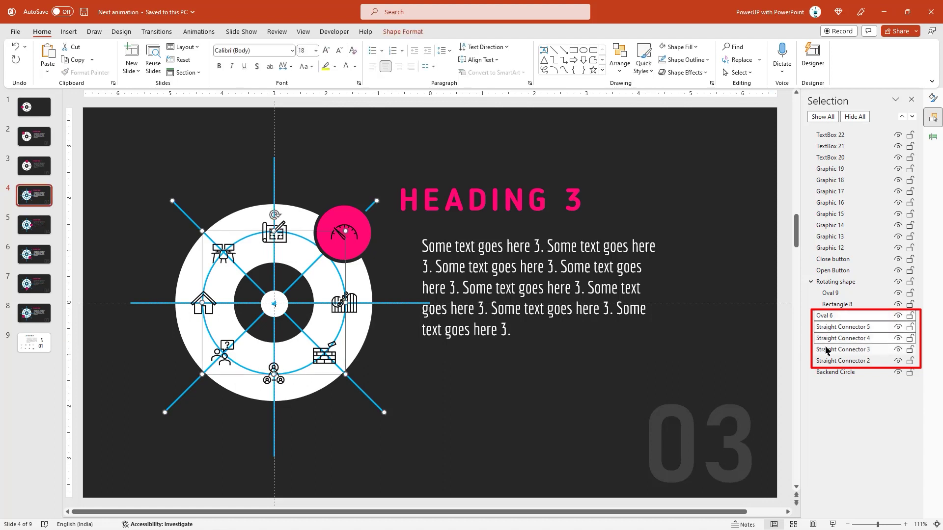
key(Delete)
click(34, 225)
click(830, 316)
shift+click(833, 361)
key(Delete)
- Delete the guide ring and spoke lines from slides 6 and 7
click(34, 254)
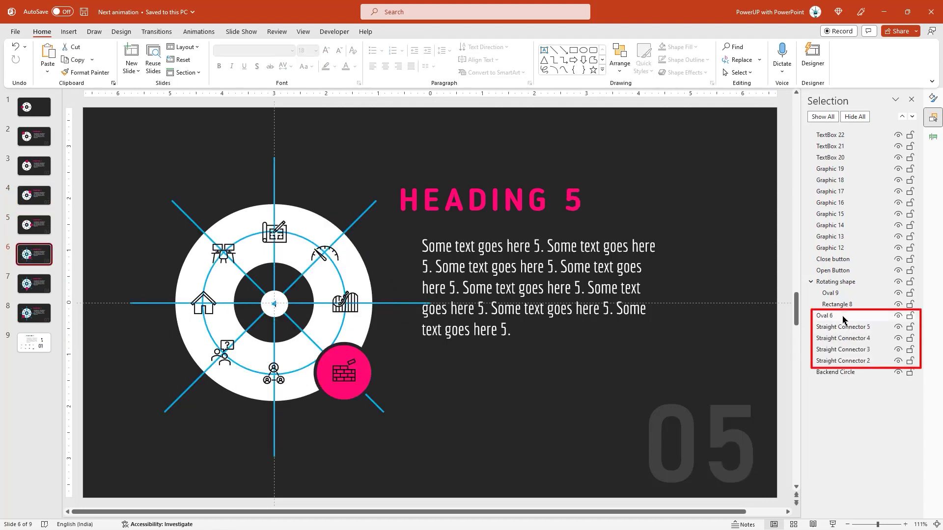
click(830, 316)
shift+click(838, 327)
shift+click(838, 361)
key(Delete)
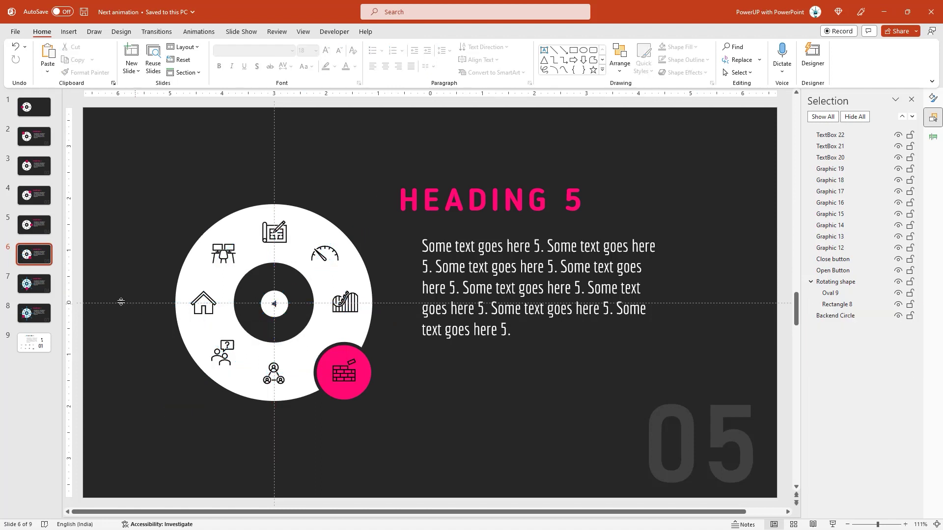
click(33, 284)
click(830, 316)
shift+click(838, 361)
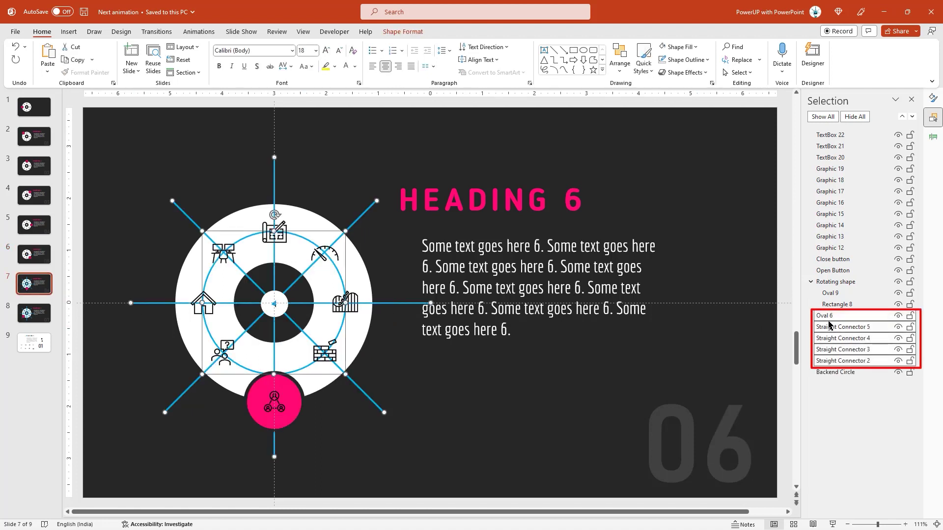
key(Delete)
- Delete the guide ring and spoke lines from slide 8 and open slide 9
click(34, 313)
click(830, 315)
shift+click(835, 361)
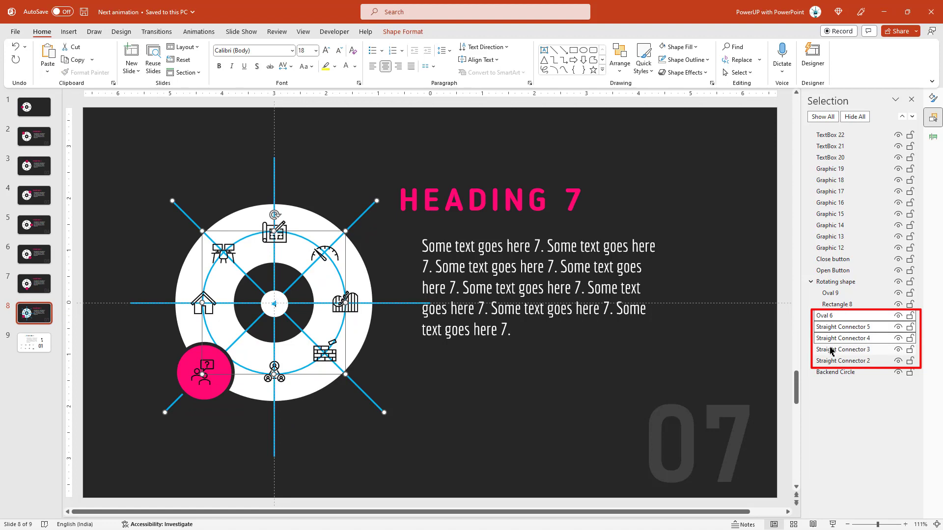
key(Delete)
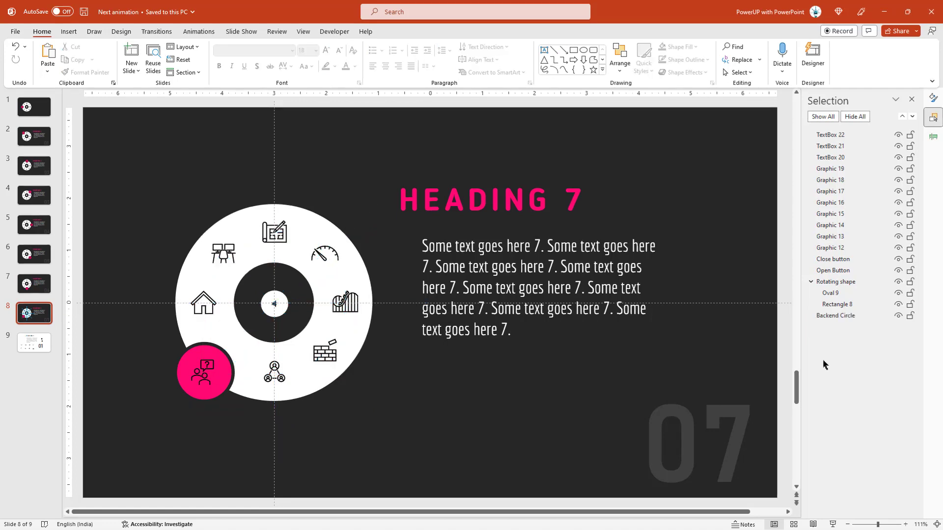
click(49, 350)
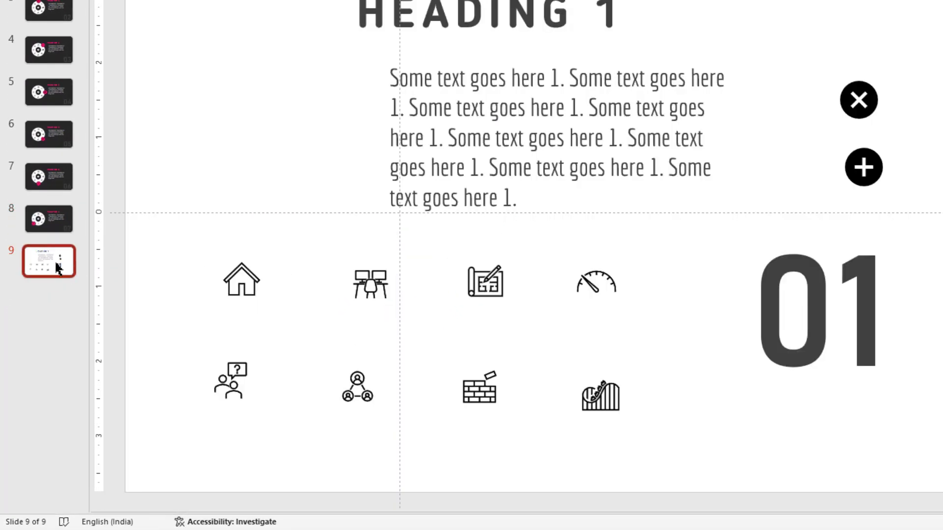
- Delete the leftover slide 9 and apply the Morph transition to slides 1–8
key(Delete)
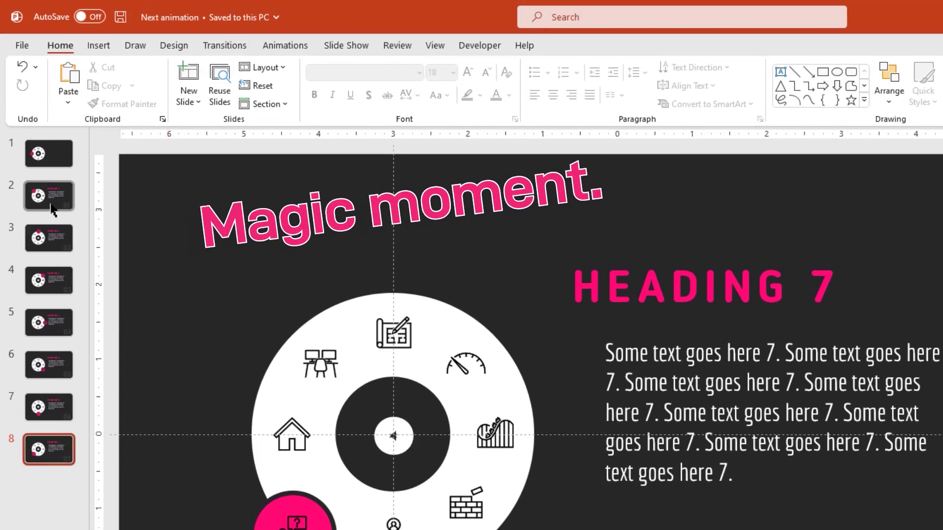
click(50, 158)
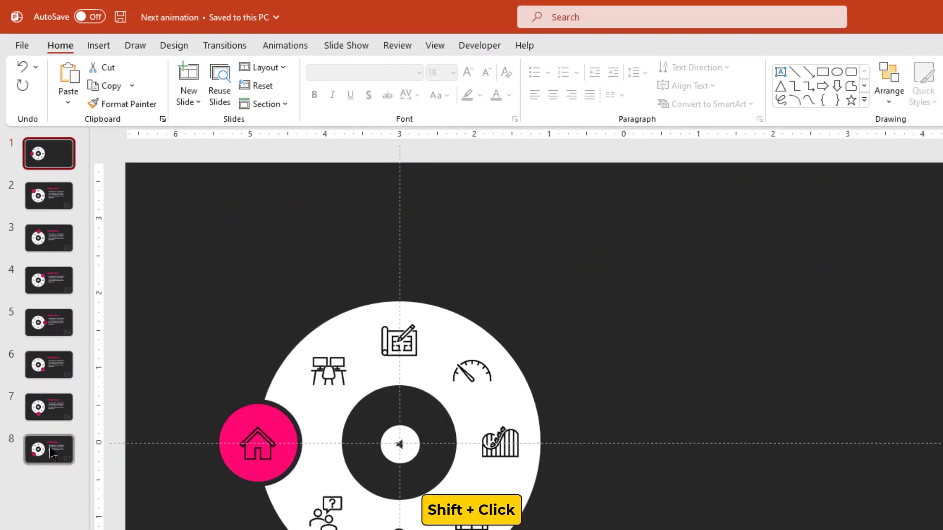
shift+click(51, 449)
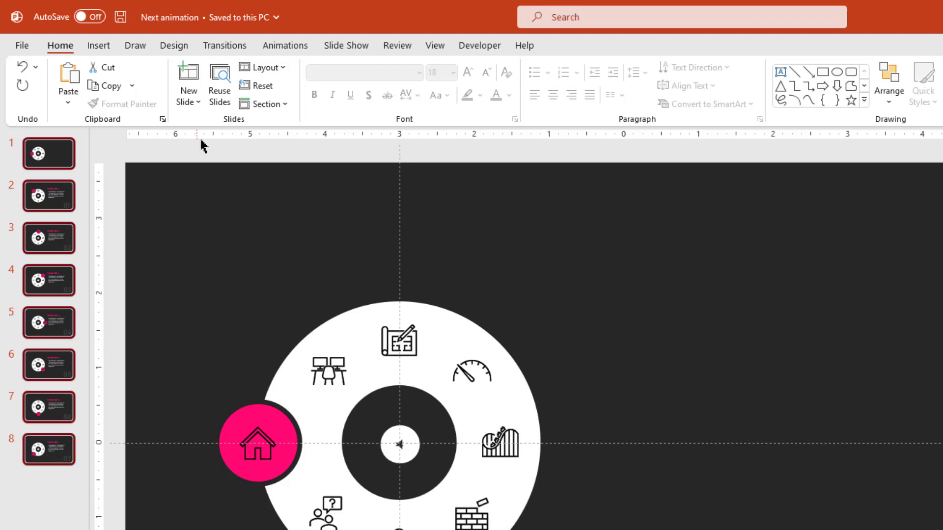
click(222, 49)
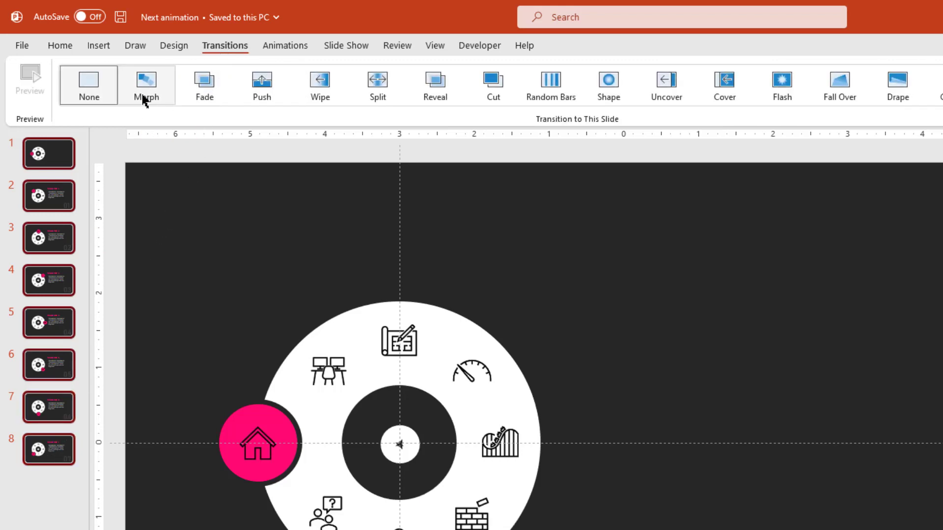
click(145, 98)
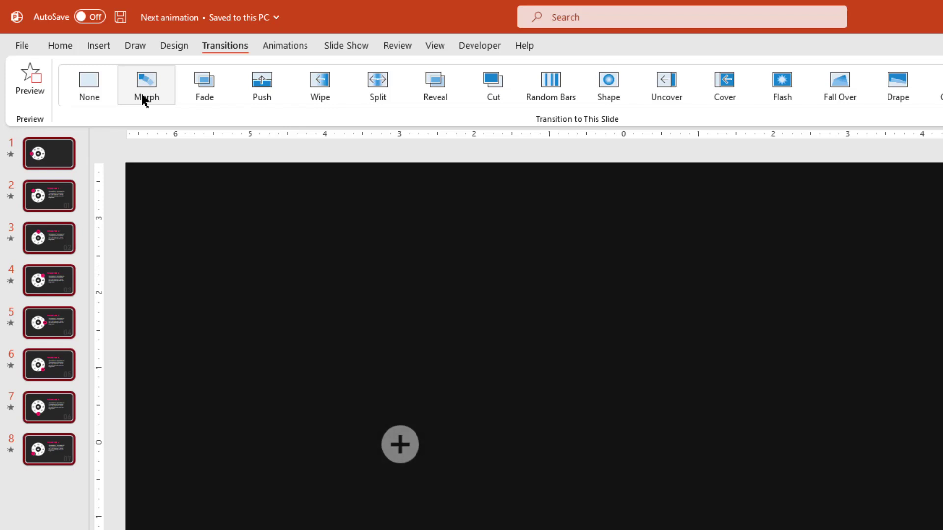